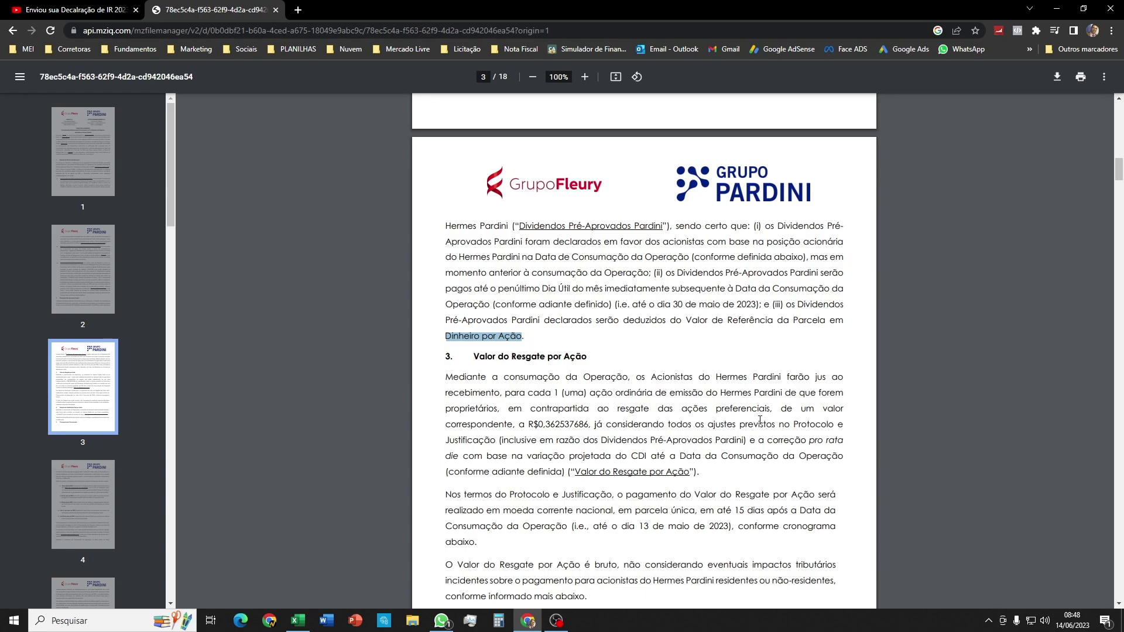
# Examine the redemption value per share and its stated adjustments in section 3, "Valor do Resgate por Ação"
pyautogui.moveTo(715, 409); pyautogui.dragTo(752, 409)
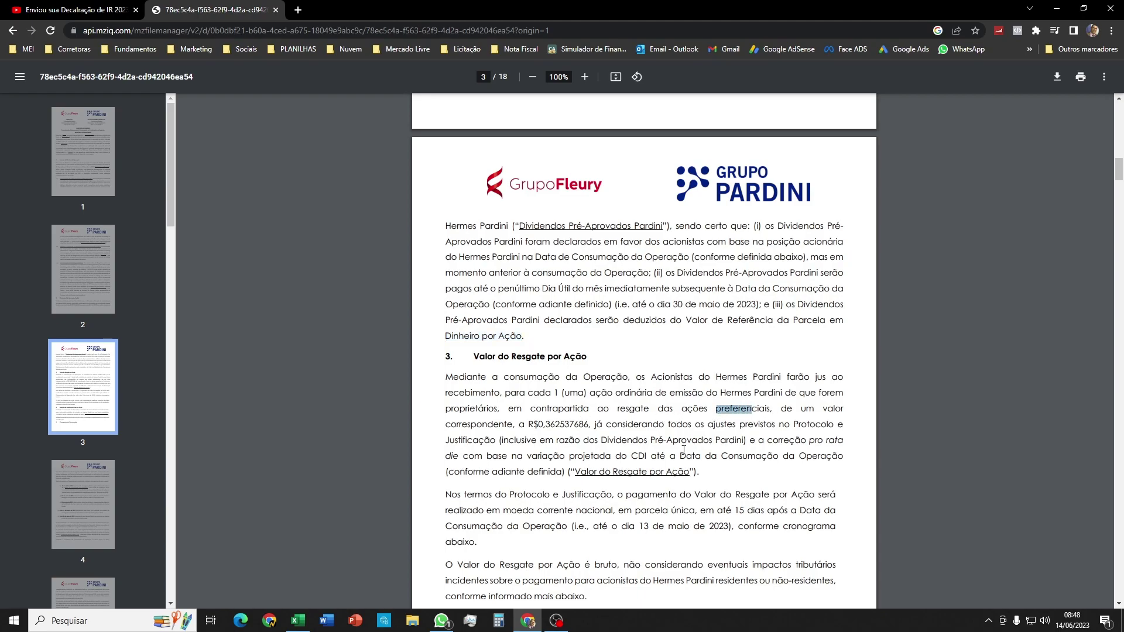
pyautogui.moveTo(529, 425); pyautogui.dragTo(586, 426)
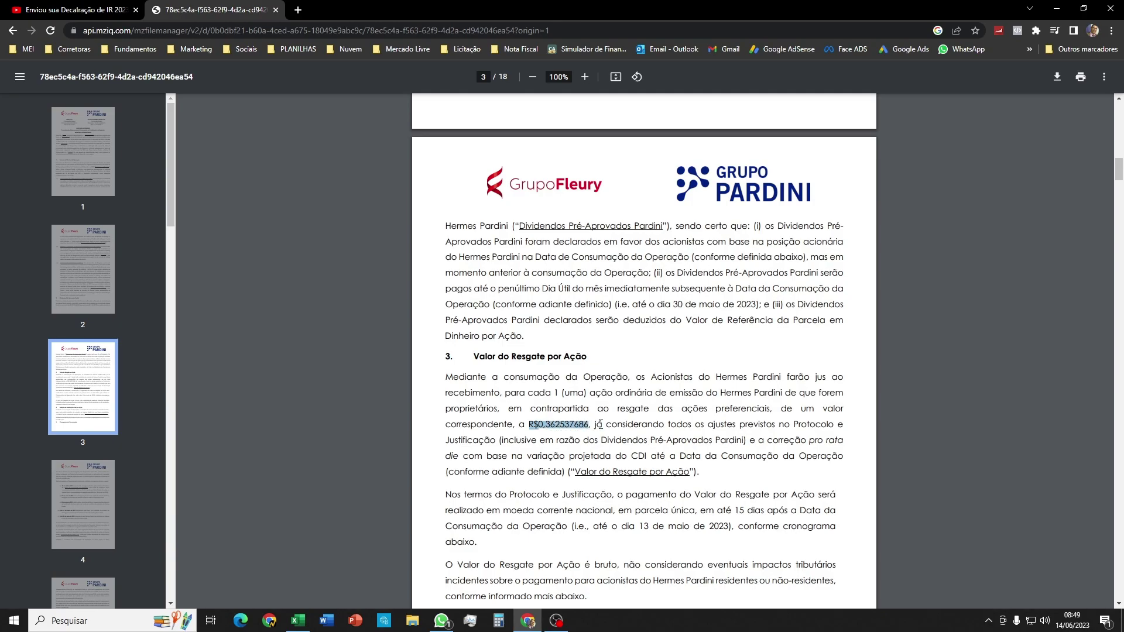
pyautogui.click(605, 426)
pyautogui.moveTo(706, 426); pyautogui.dragTo(786, 428)
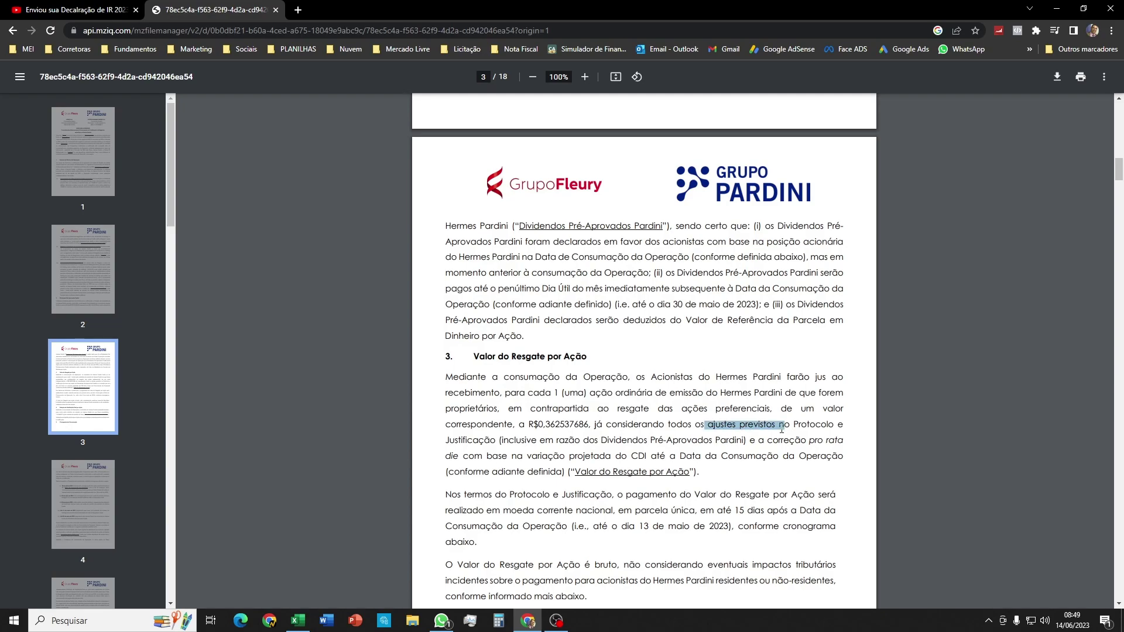
pyautogui.moveTo(705, 440); pyautogui.dragTo(717, 440)
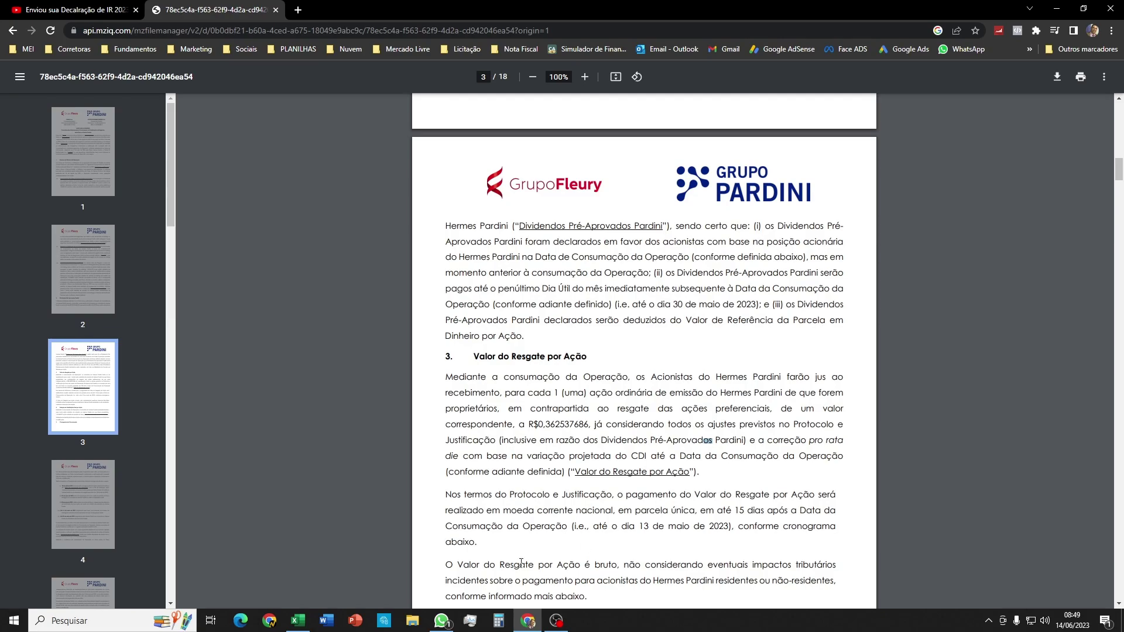
# Compare the DESCONTO cell in Excel with the per-share dividend and deduction clause (iii) in the PDF in Chrome
pyautogui.click(298, 620)
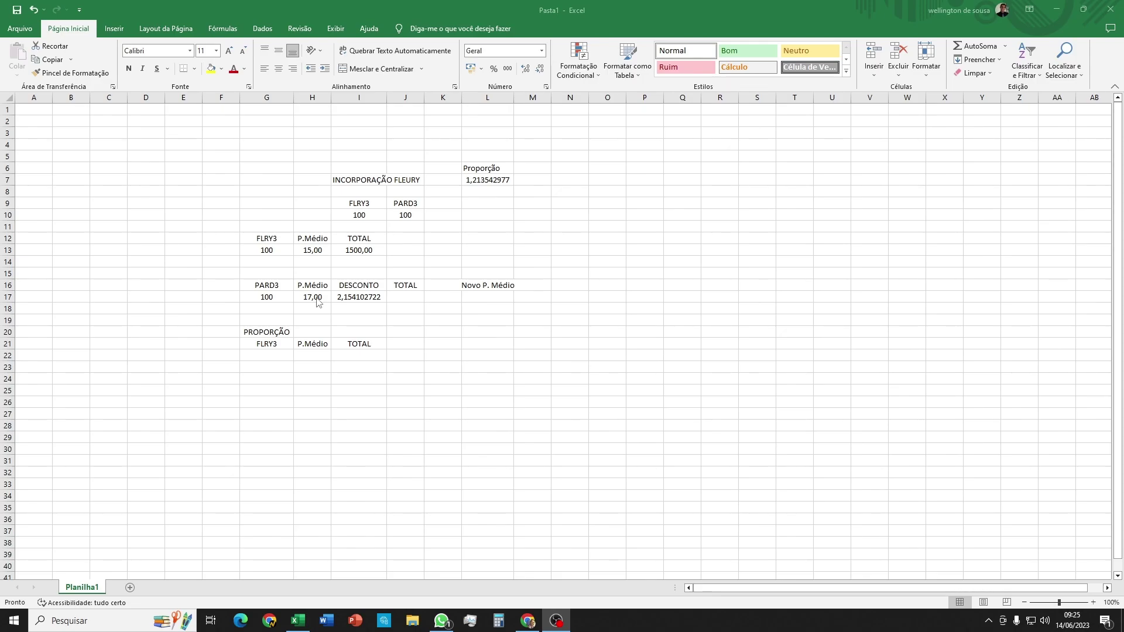
pyautogui.click(357, 298)
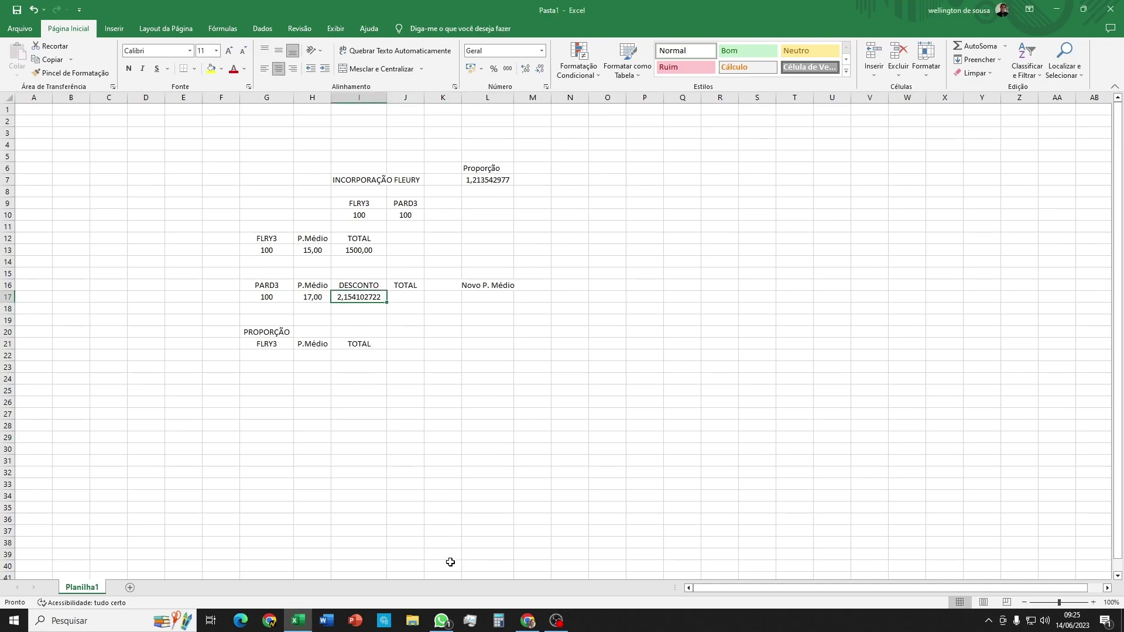
pyautogui.click(528, 622)
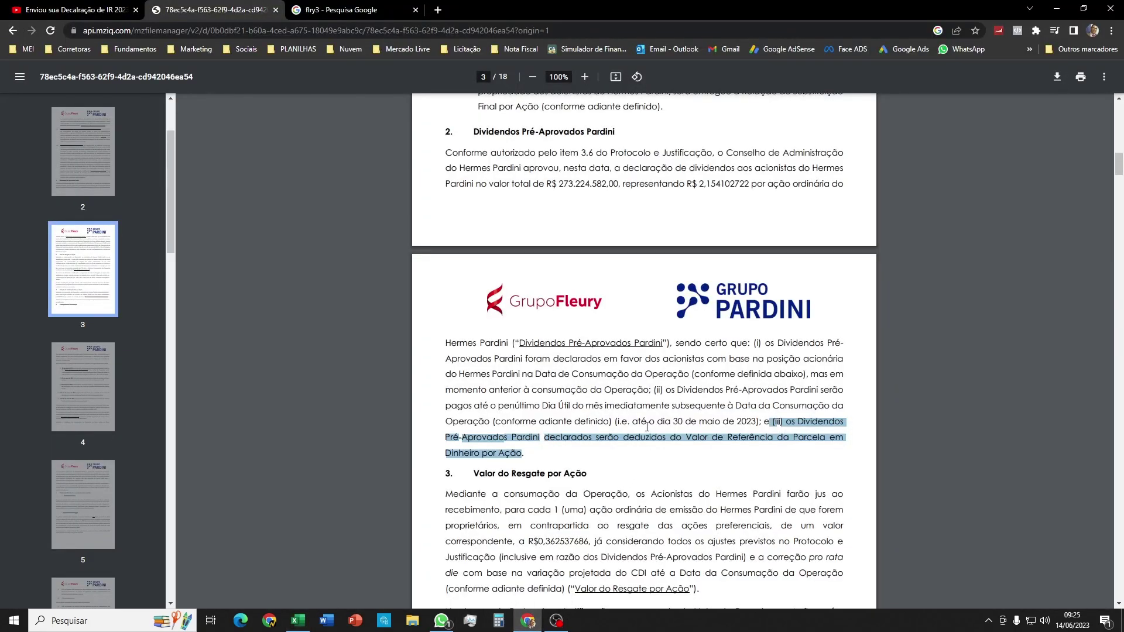
pyautogui.moveTo(700, 185); pyautogui.dragTo(746, 186)
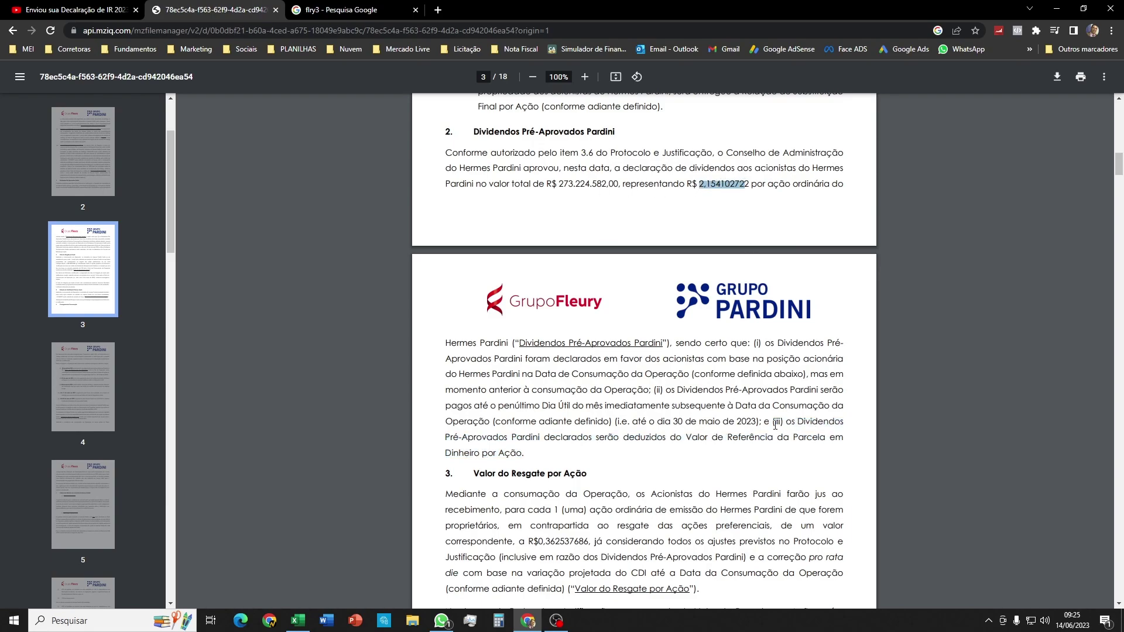
pyautogui.moveTo(770, 422); pyautogui.dragTo(525, 454)
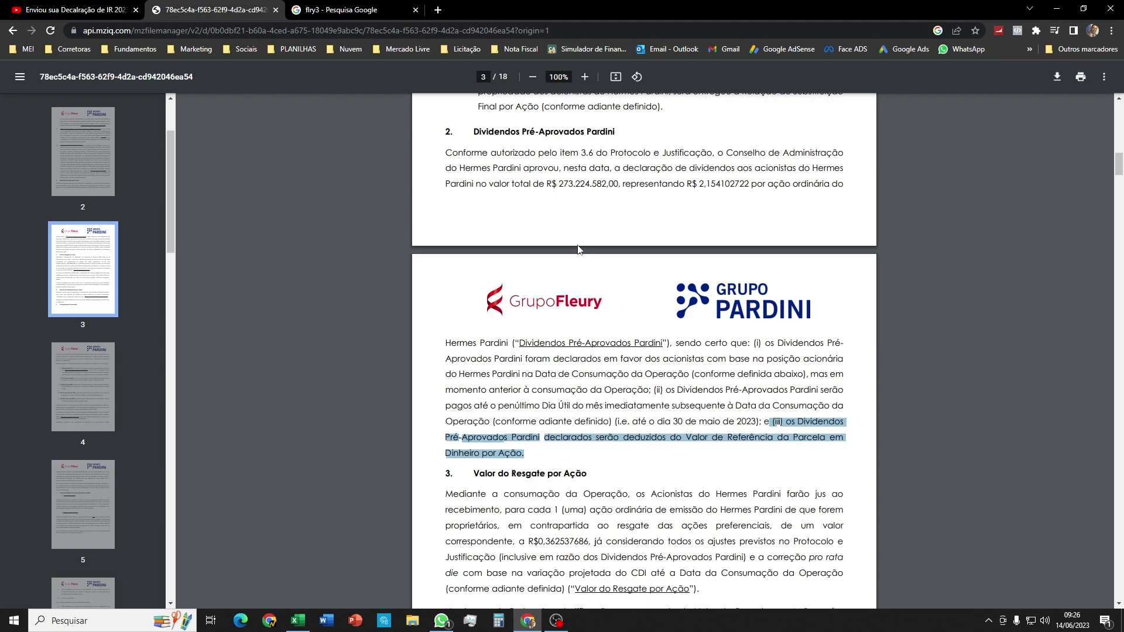
# Switch to Excel and calculate the PARD3 TOTAL in J17 with the formula =(H17-I17)*G17
pyautogui.click(298, 621)
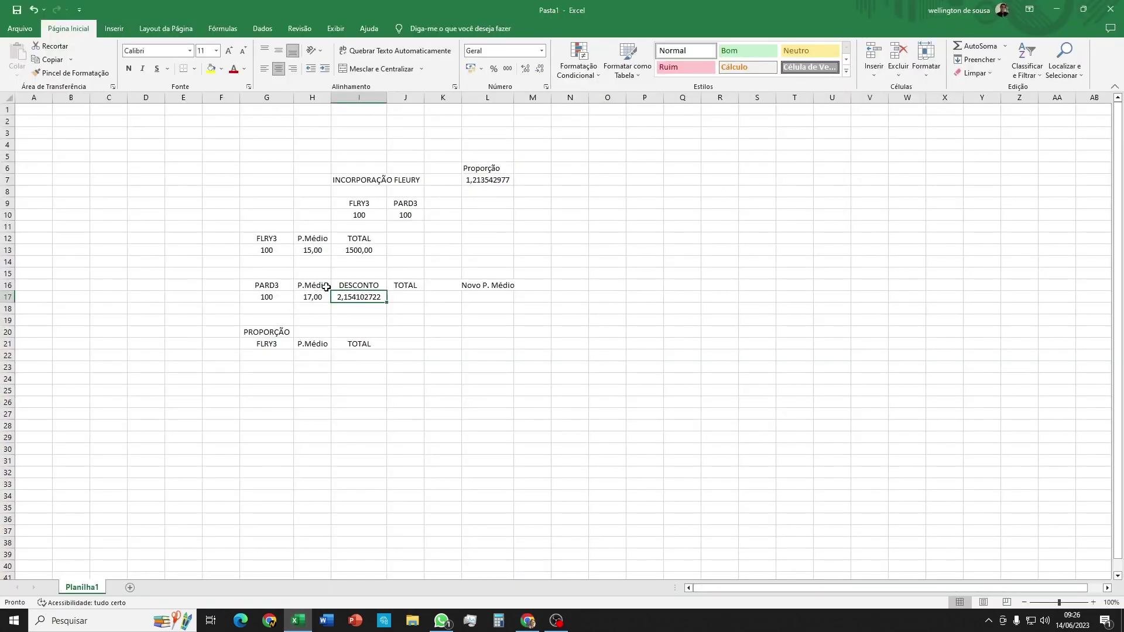
pyautogui.click(267, 296)
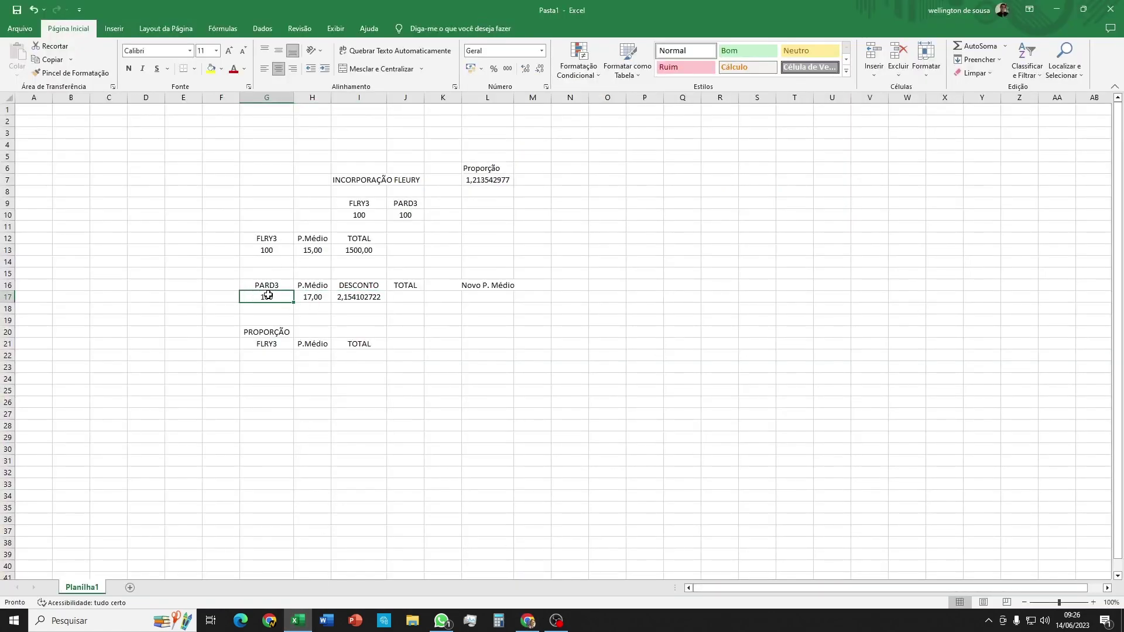
pyautogui.click(405, 299)
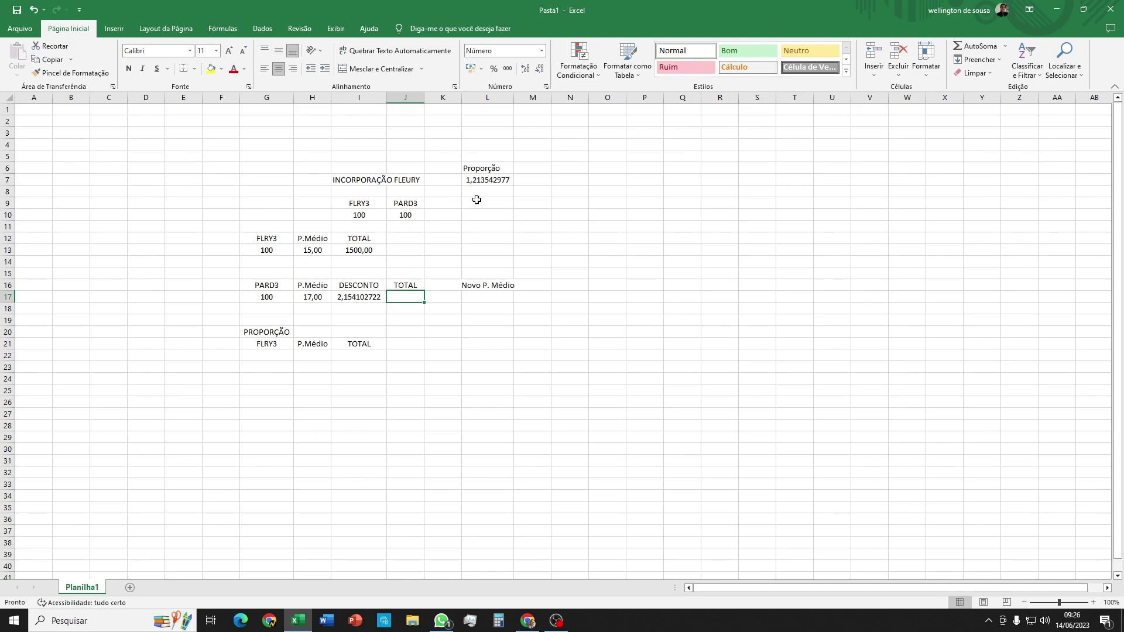
pyautogui.write('=')
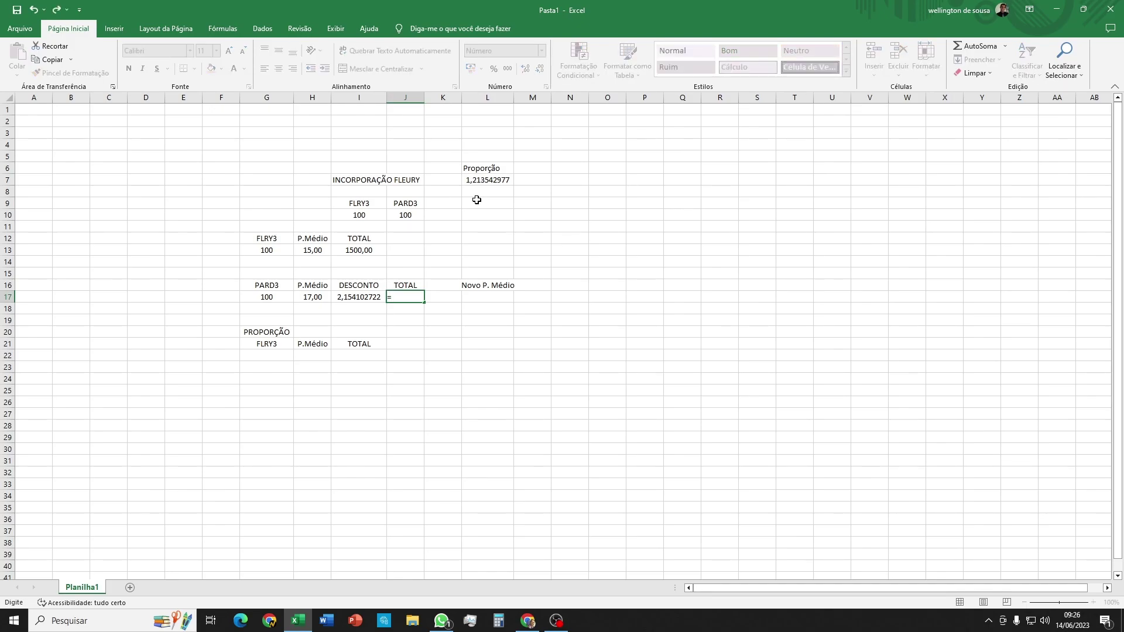
pyautogui.press('Left')
pyautogui.press('Left')
pyautogui.press('Right')
pyautogui.press('Right')
pyautogui.press('BackSpace')
pyautogui.write('(')
pyautogui.press('Left')
pyautogui.press('Left')
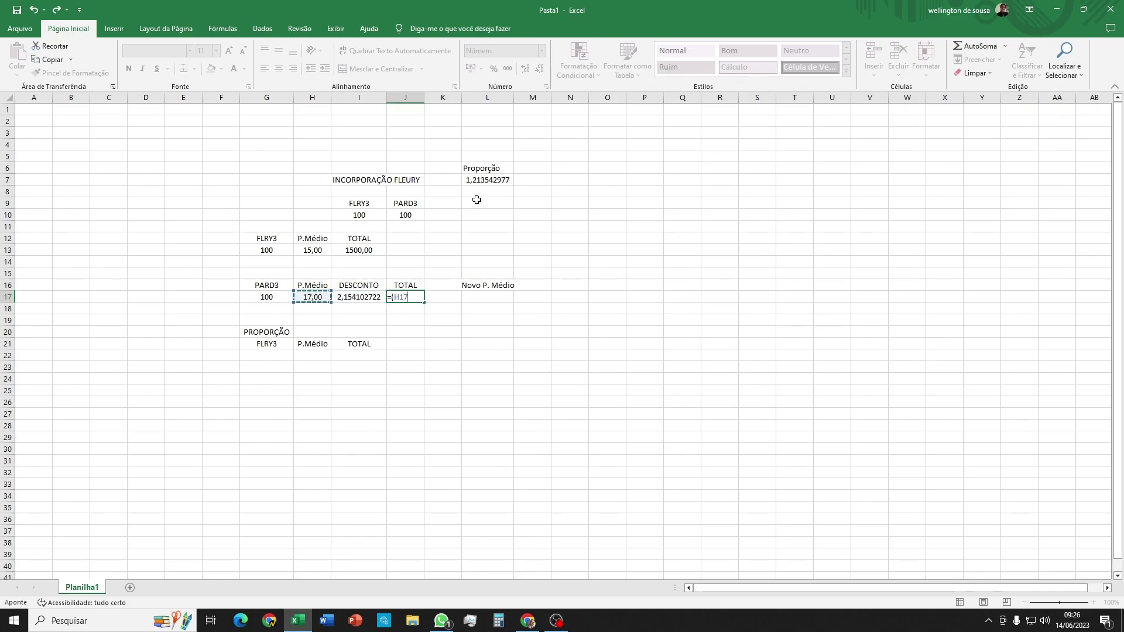
pyautogui.write('-')
pyautogui.press('Left')
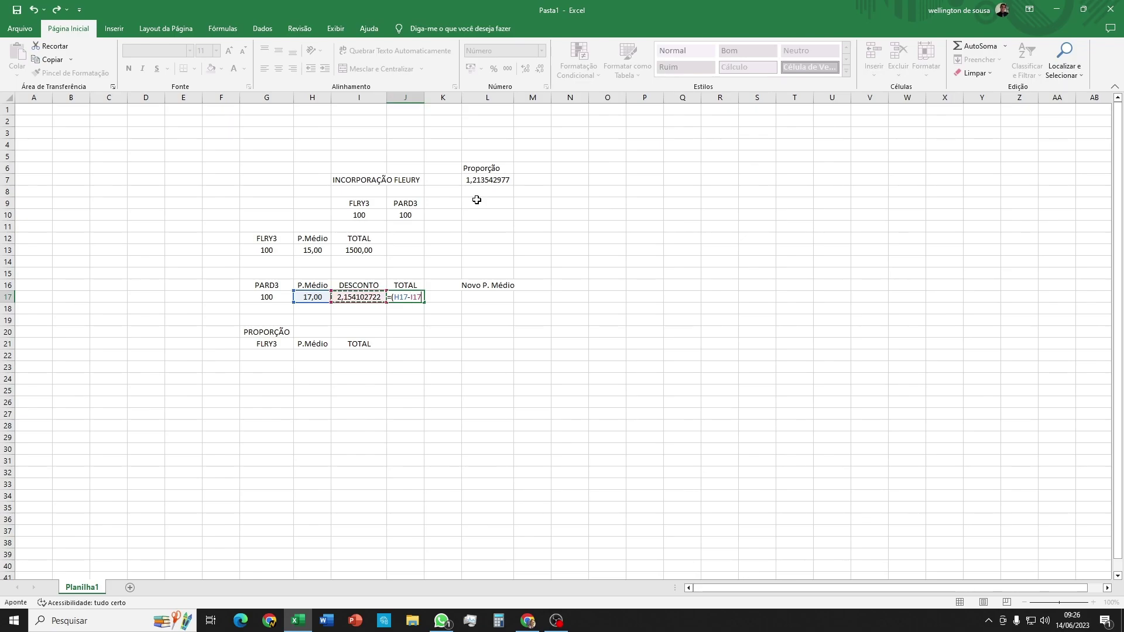
pyautogui.write(')')
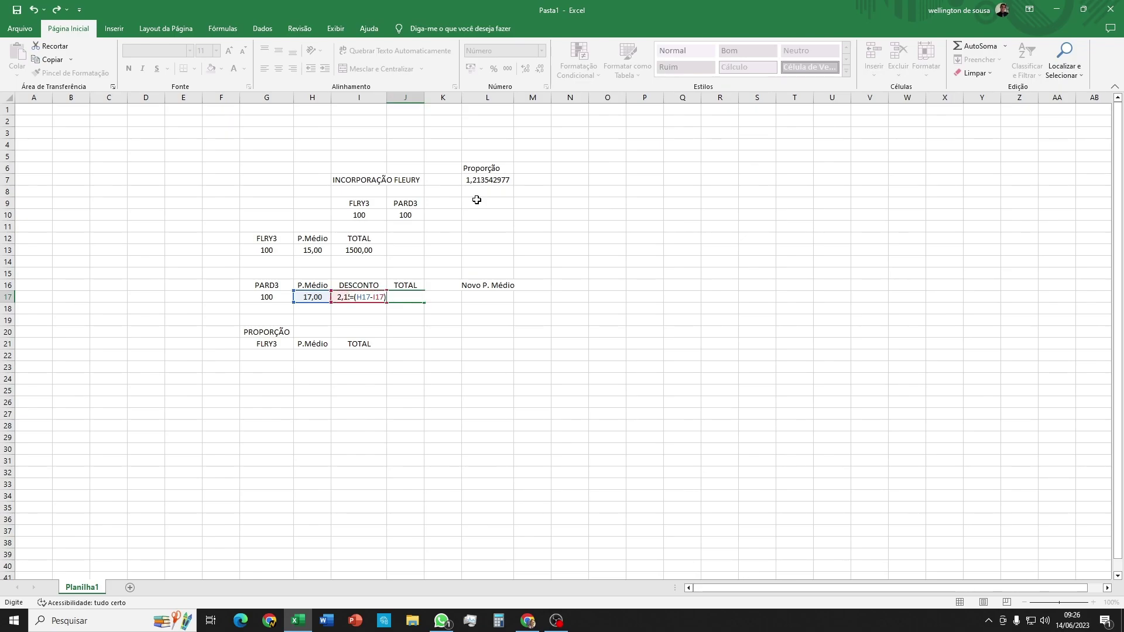
pyautogui.write('*')
pyautogui.press('Left')
pyautogui.press('Left')
pyautogui.press('Left')
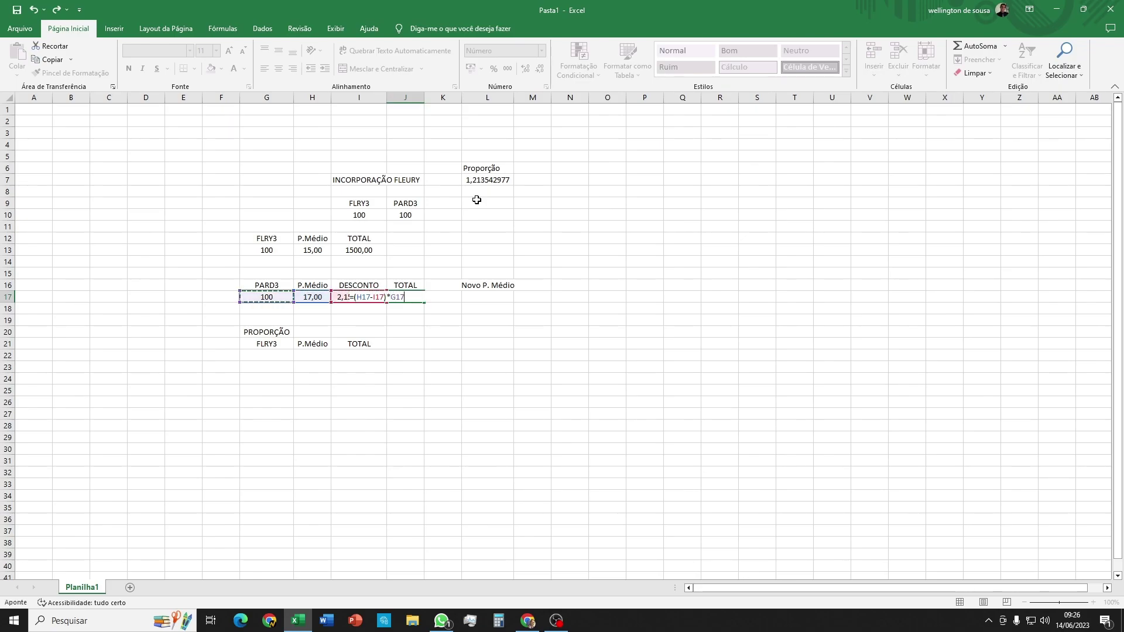
pyautogui.press('Return')
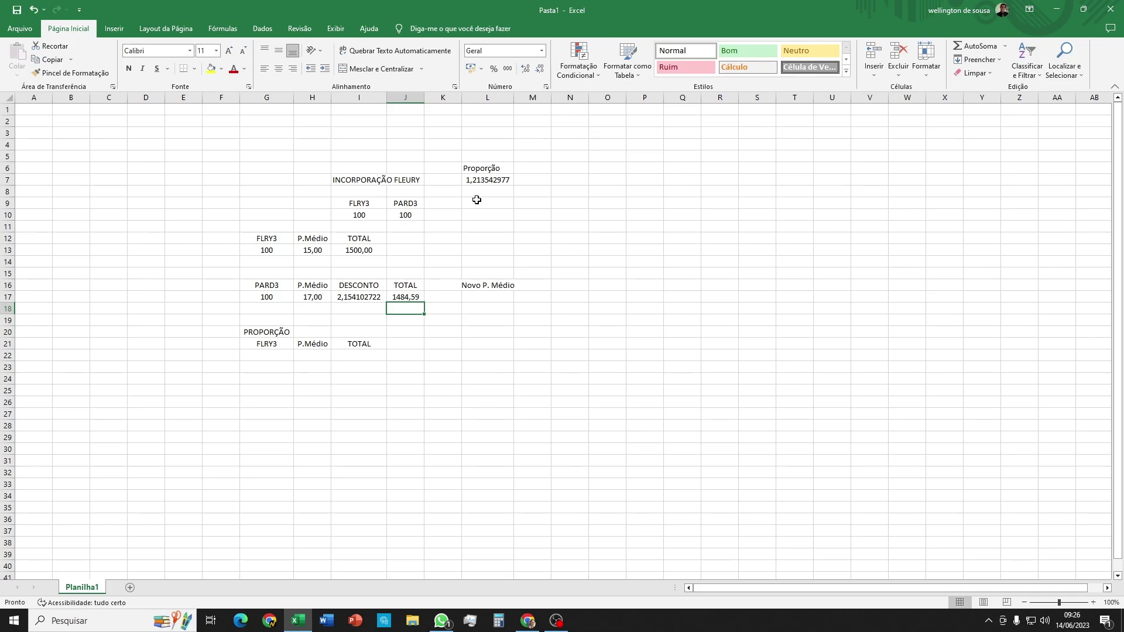
# Calculate the Novo P. Médio in L17 by dividing the PARD3 total in J17 by the share quantity in G17
pyautogui.click(417, 297)
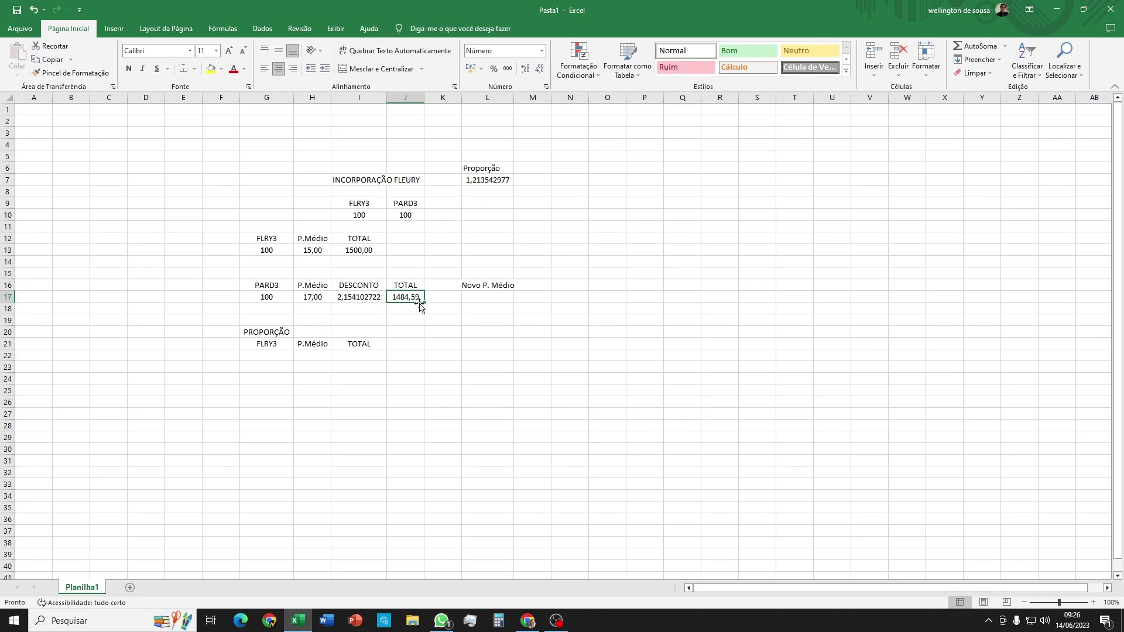
pyautogui.click(359, 299)
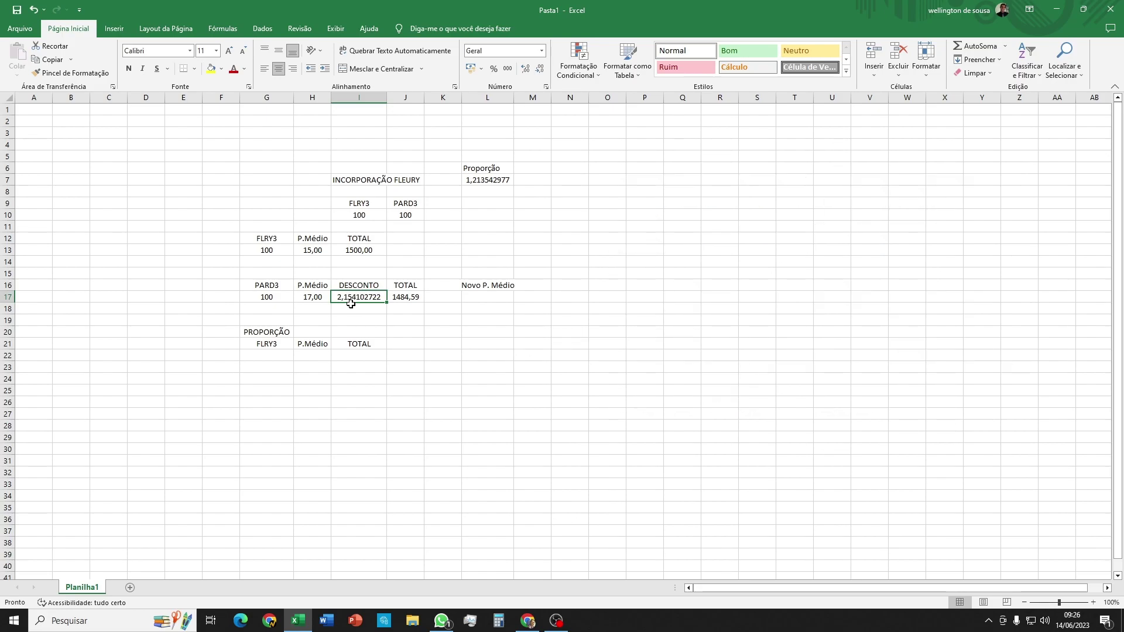
pyautogui.click(480, 300)
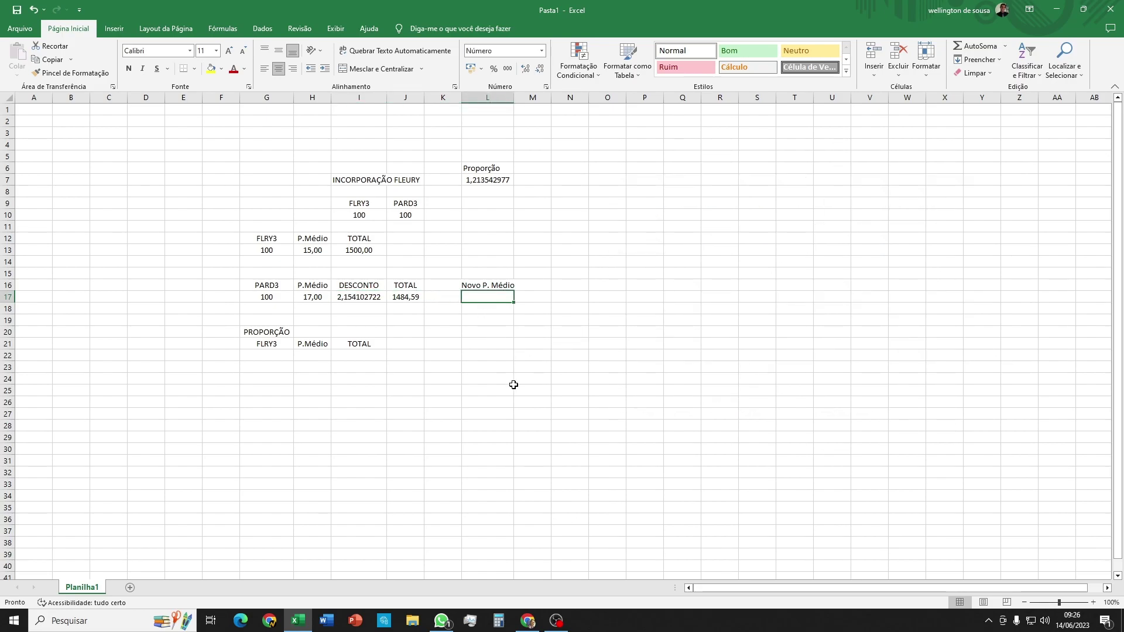
pyautogui.write('=')
pyautogui.press('Left')
pyautogui.press('Left')
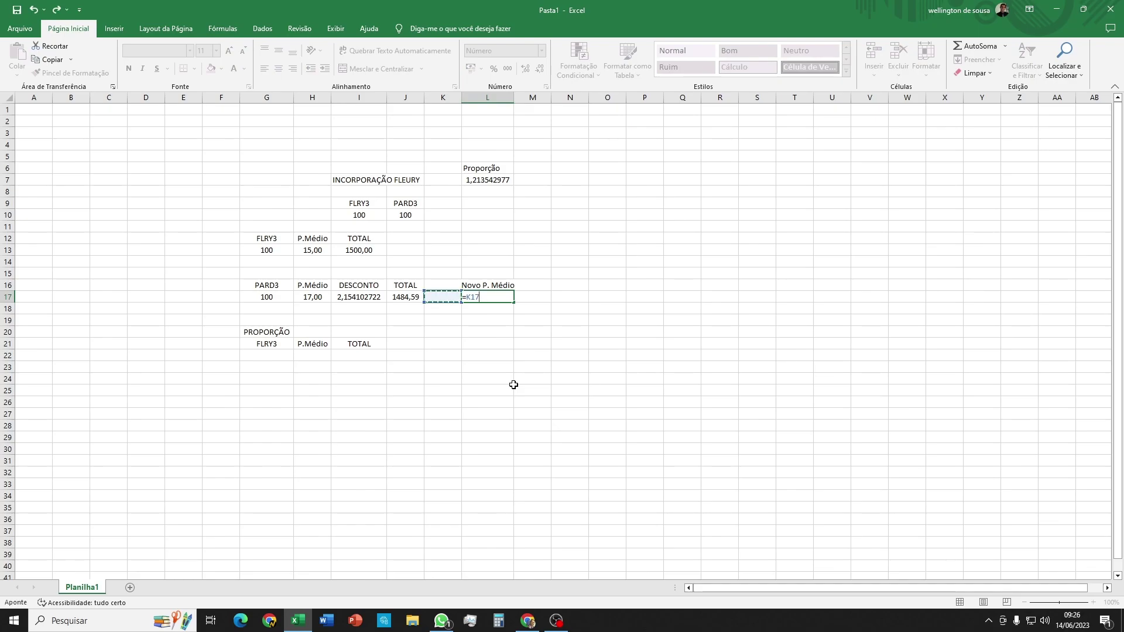
pyautogui.write('/')
pyautogui.press('Left')
pyautogui.press('Left')
pyautogui.press('Left')
pyautogui.press('Left')
pyautogui.press('Left')
pyautogui.press('Return')
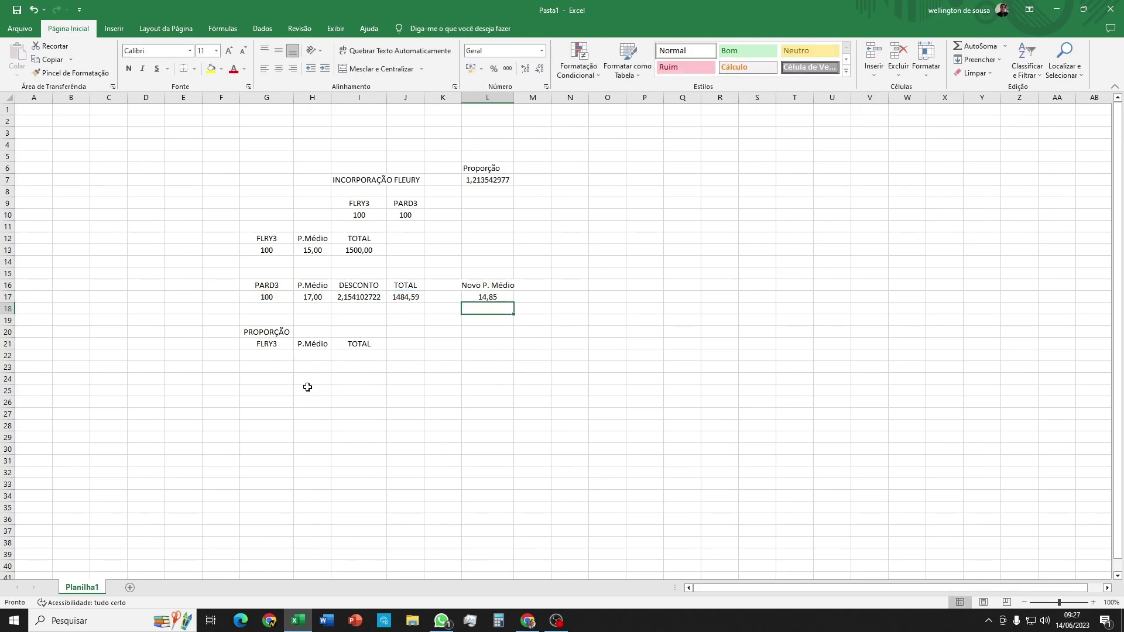
# Calculate the converted FLRY3 share quantity in G22 by multiplying the PARD3 quantity in G17 by the Proporção in L7
pyautogui.click(274, 358)
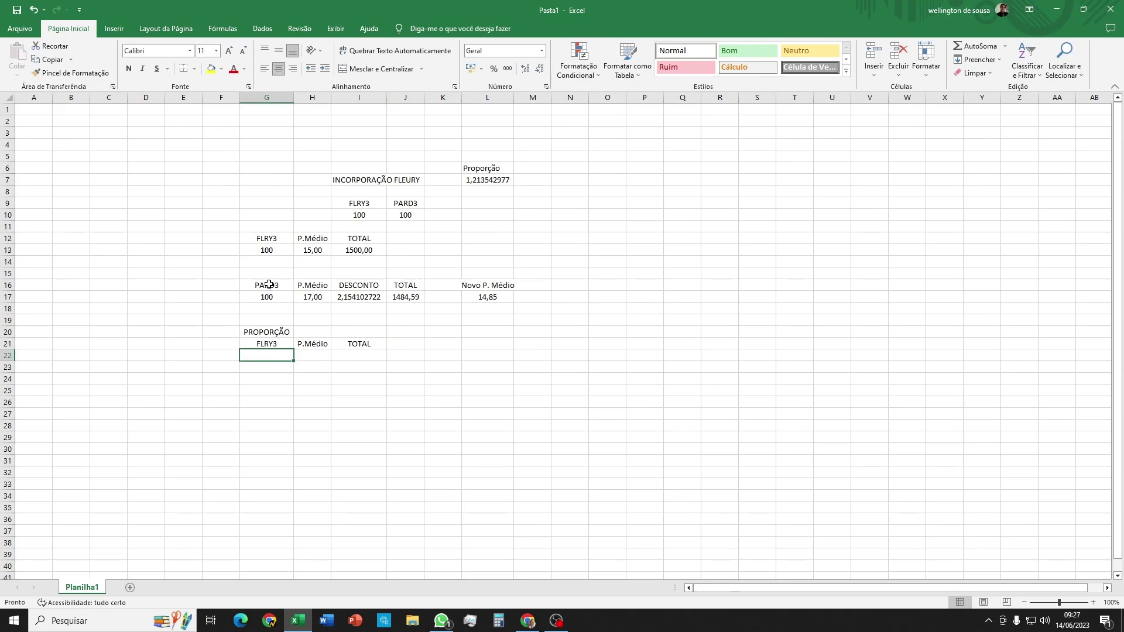
pyautogui.click(268, 286)
pyautogui.click(271, 354)
pyautogui.click(483, 184)
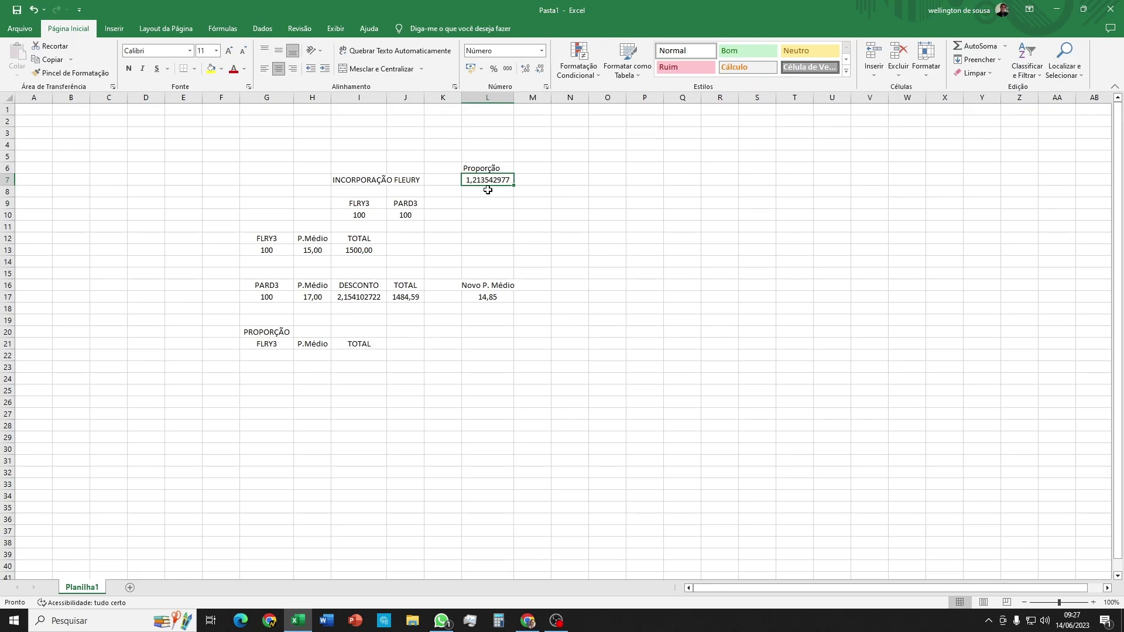
pyautogui.click(264, 358)
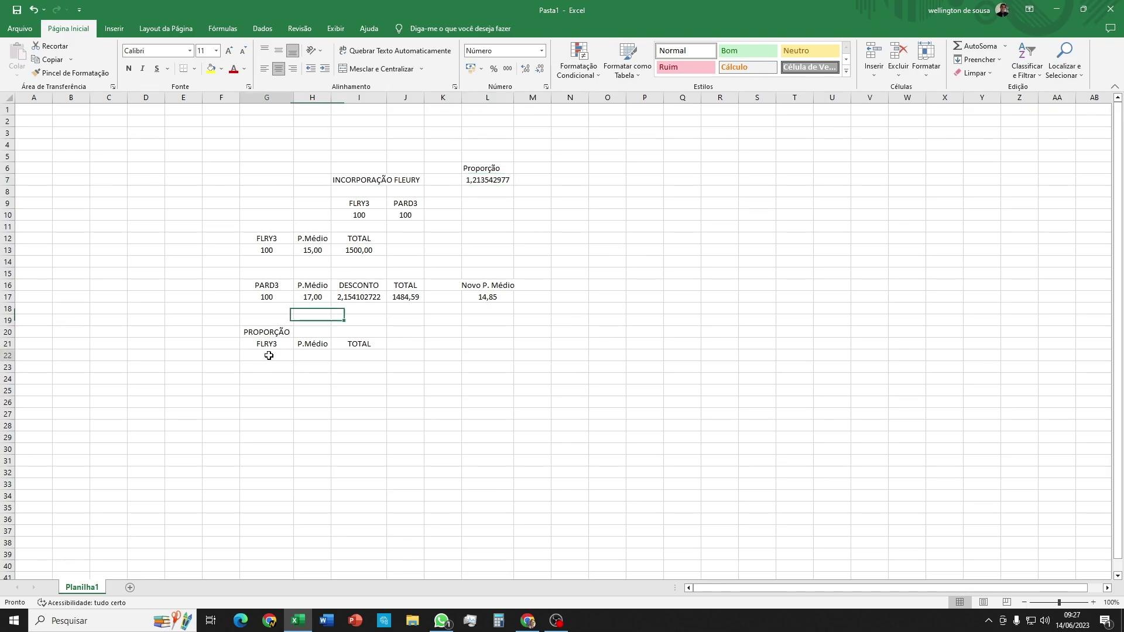
pyautogui.write('=')
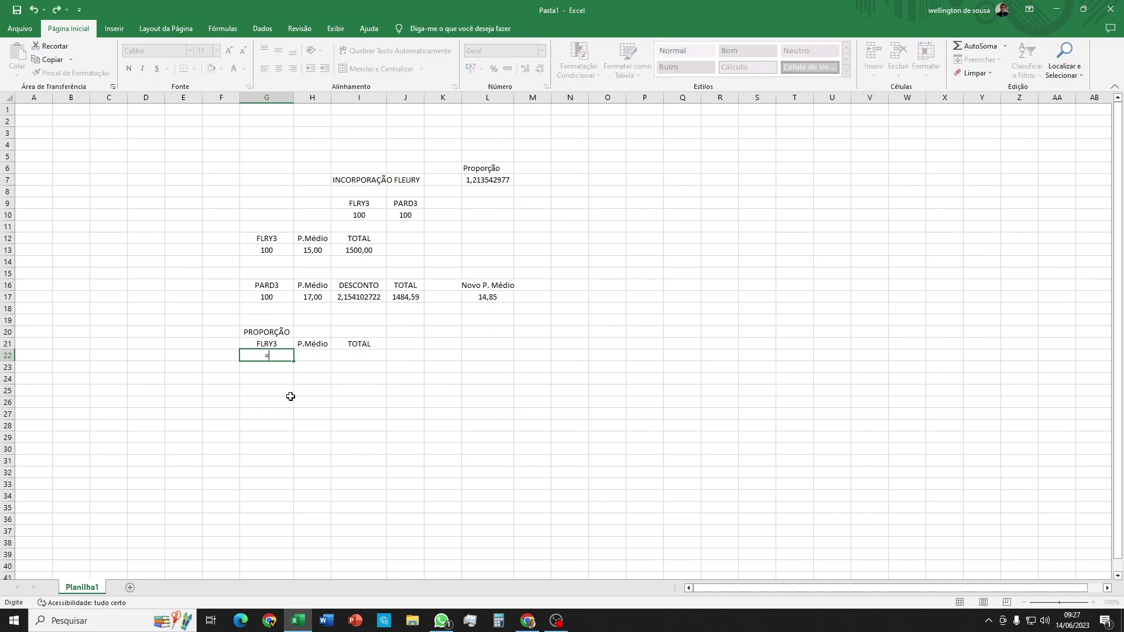
pyautogui.press('Up')
pyautogui.press('Up')
pyautogui.press('Up')
pyautogui.press('Up')
pyautogui.press('Up')
pyautogui.write('*')
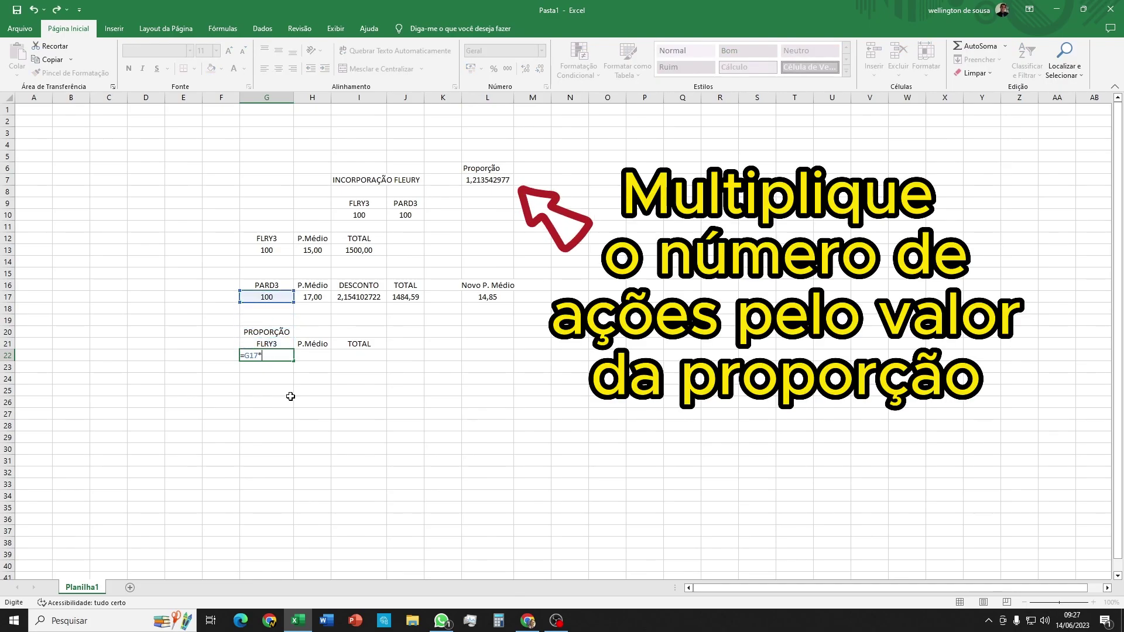
pyautogui.click(508, 181)
pyautogui.press('Return')
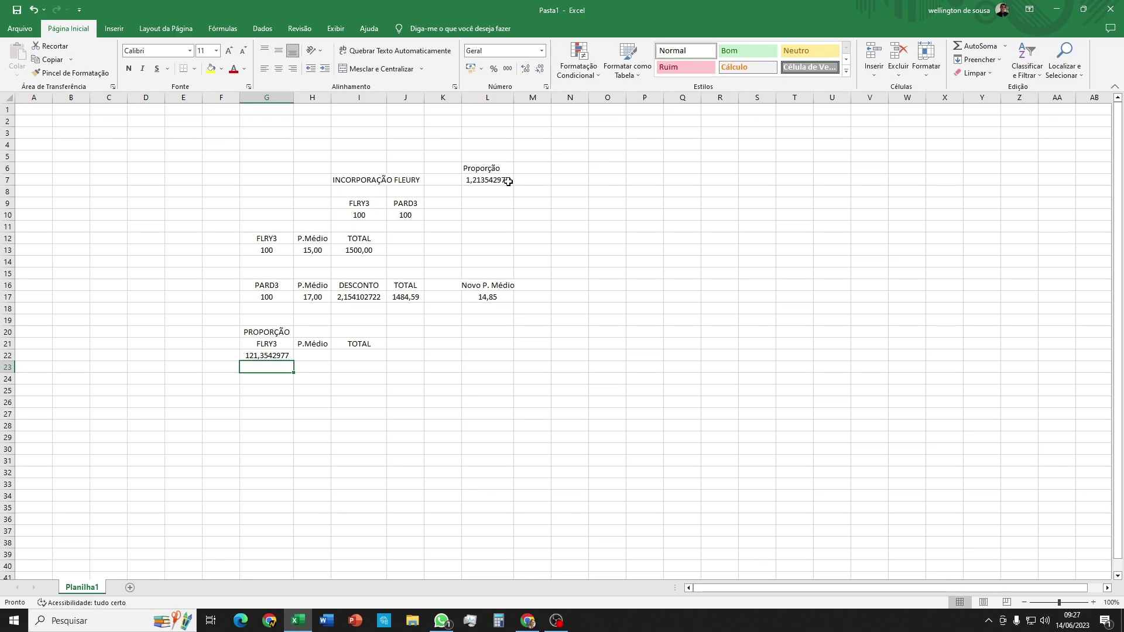
# Replace the FLRY3 quantity in G22 with the whole number 121
pyautogui.click(266, 356)
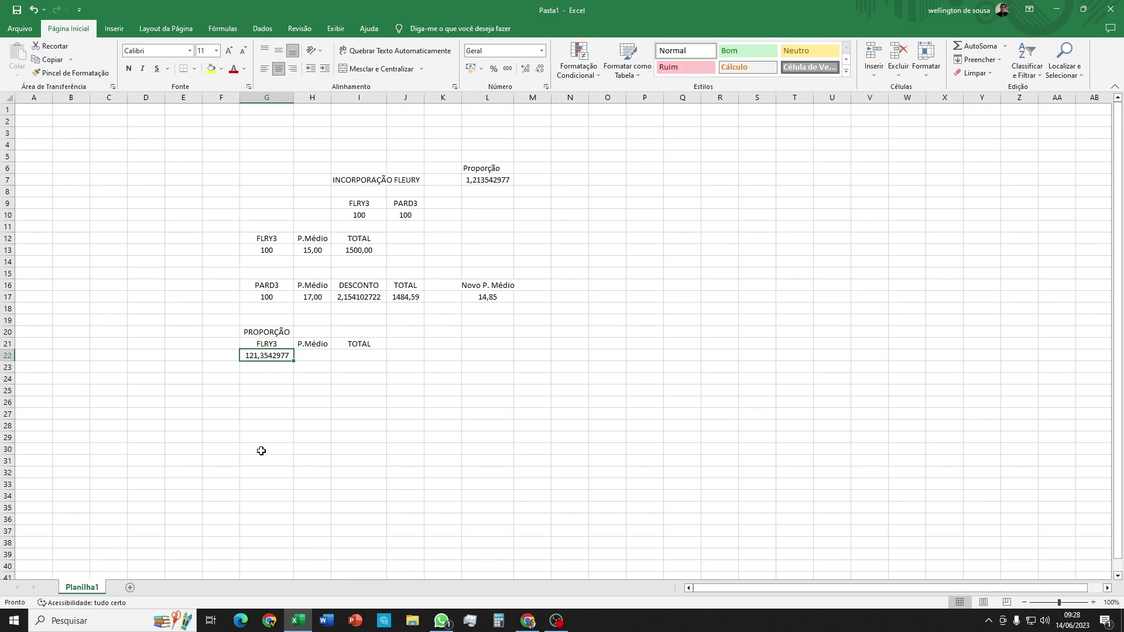
pyautogui.write('121')
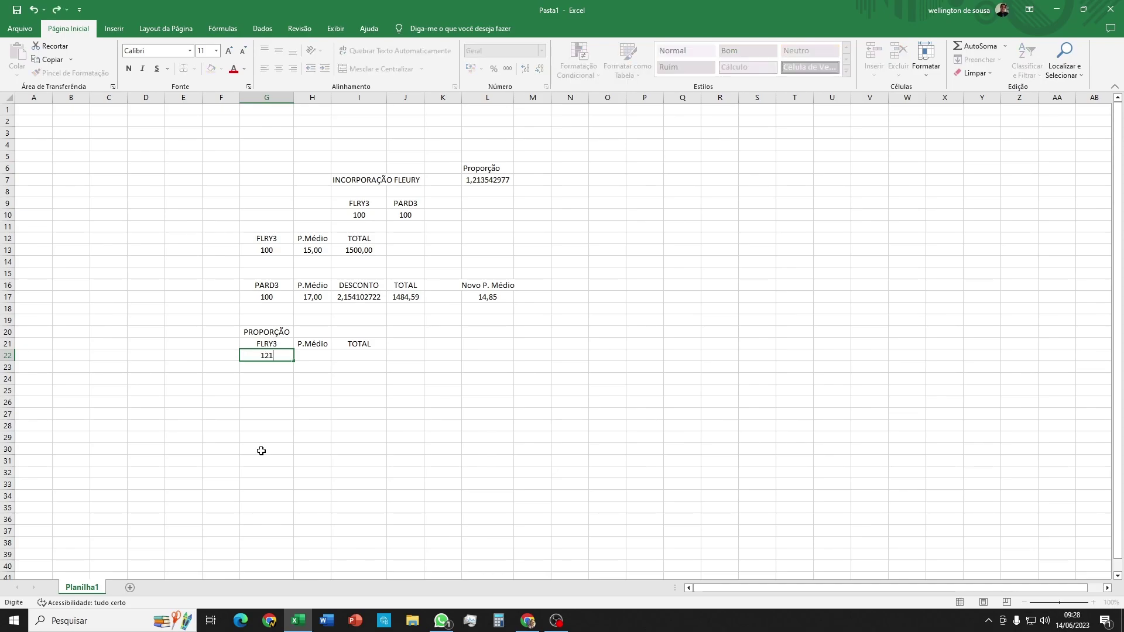
pyautogui.press('Return')
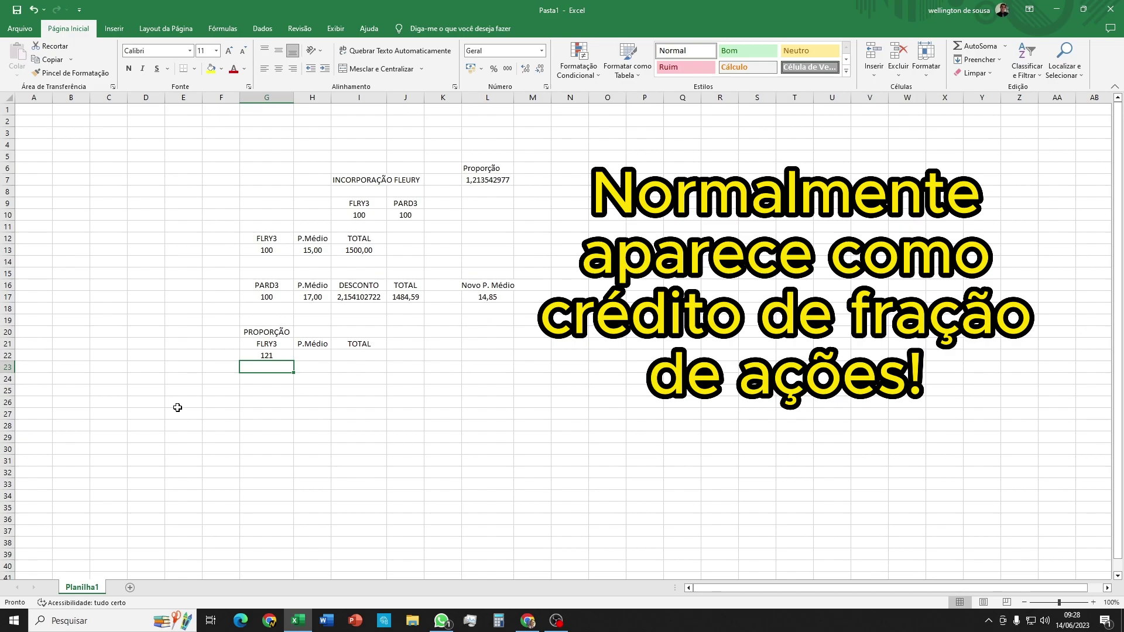
# Enter 14,85 as the P.Médio of the converted FLRY3 shares in H22
pyautogui.click(317, 353)
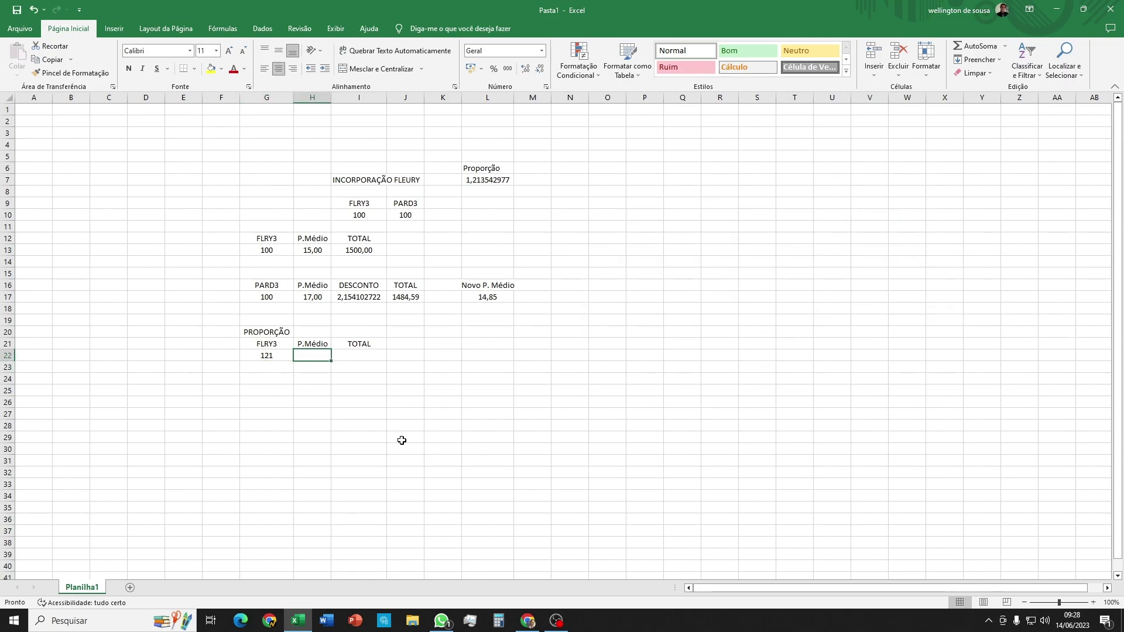
pyautogui.write('14,85')
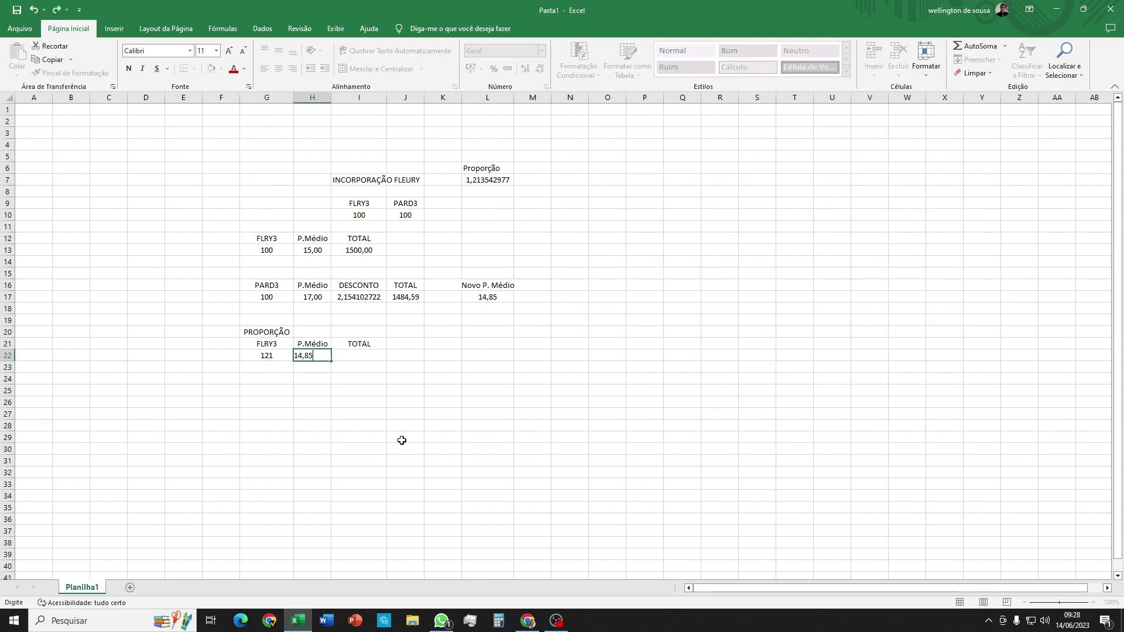
pyautogui.press('Tab')
# Calculate the TOTAL of the converted FLRY3 shares in I22 by multiplying the P.Médio in H22 by the quantity in G22
pyautogui.write('=')
pyautogui.press('Left')
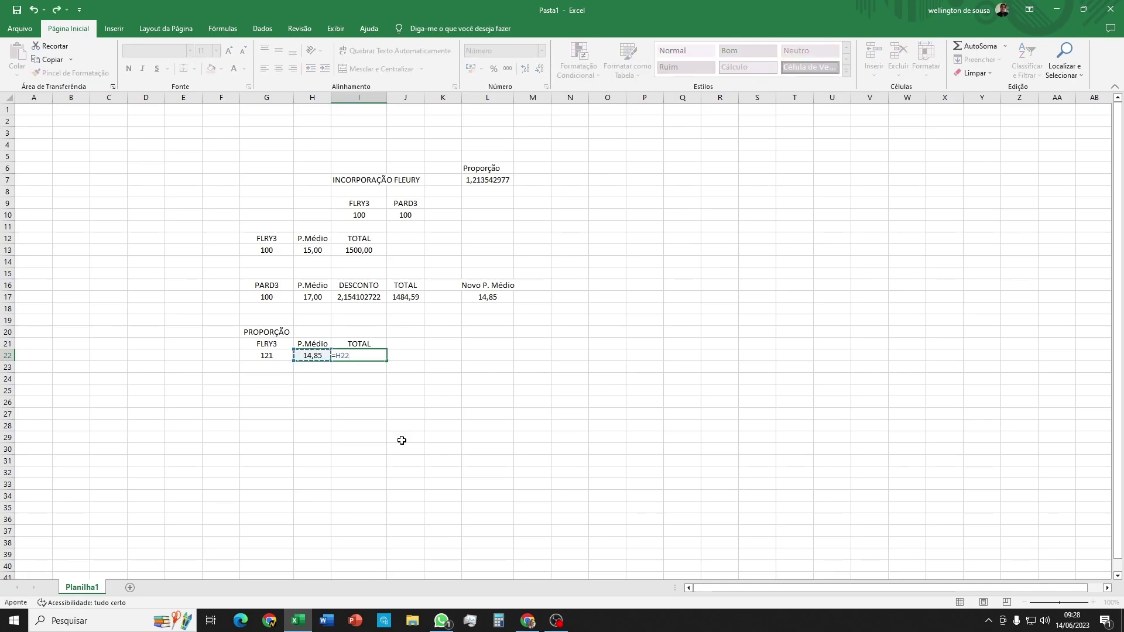
pyautogui.write('*')
pyautogui.press('Left')
pyautogui.press('Left')
pyautogui.press('Return')
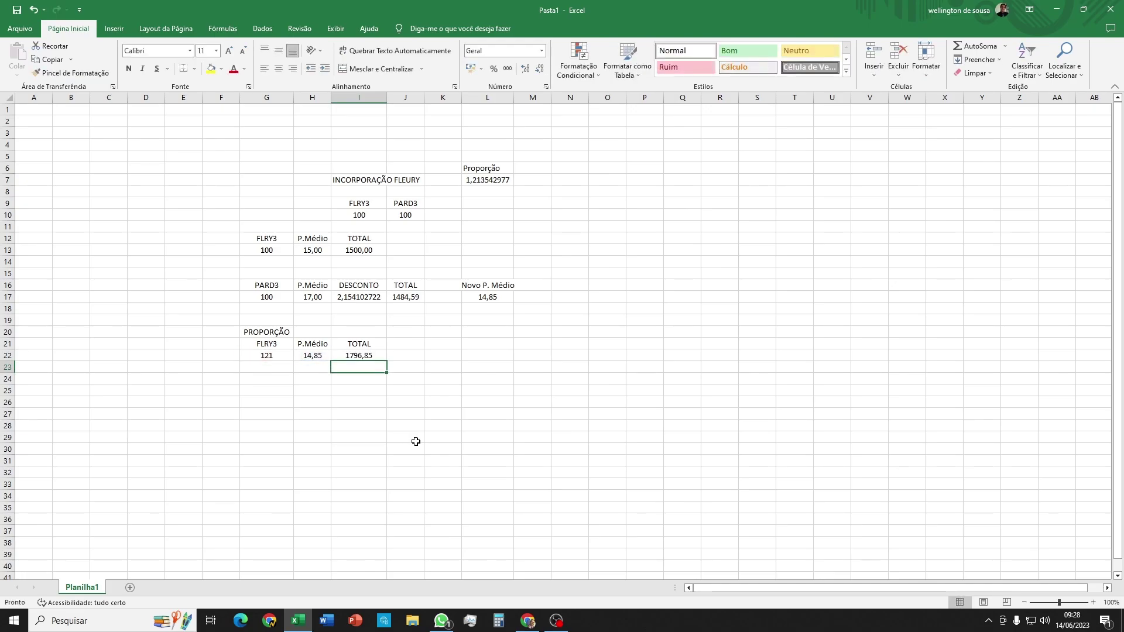
# Copy the original FLRY3 block with its headings and values from G12:I13 to the range starting at G24
pyautogui.click(256, 332)
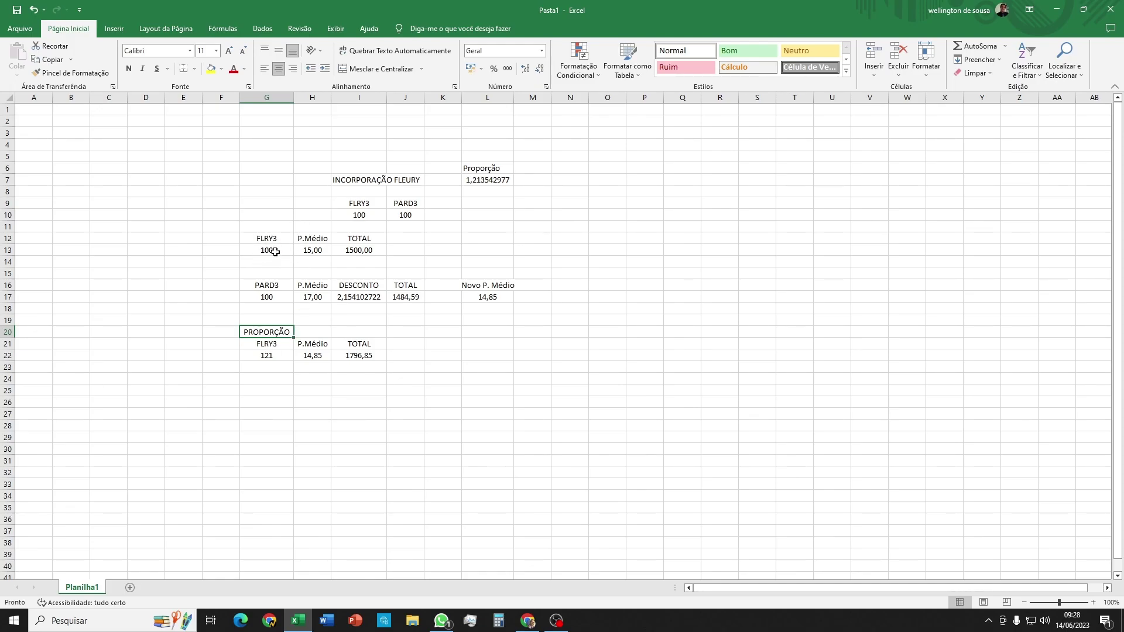
pyautogui.moveTo(271, 240); pyautogui.dragTo(356, 253)
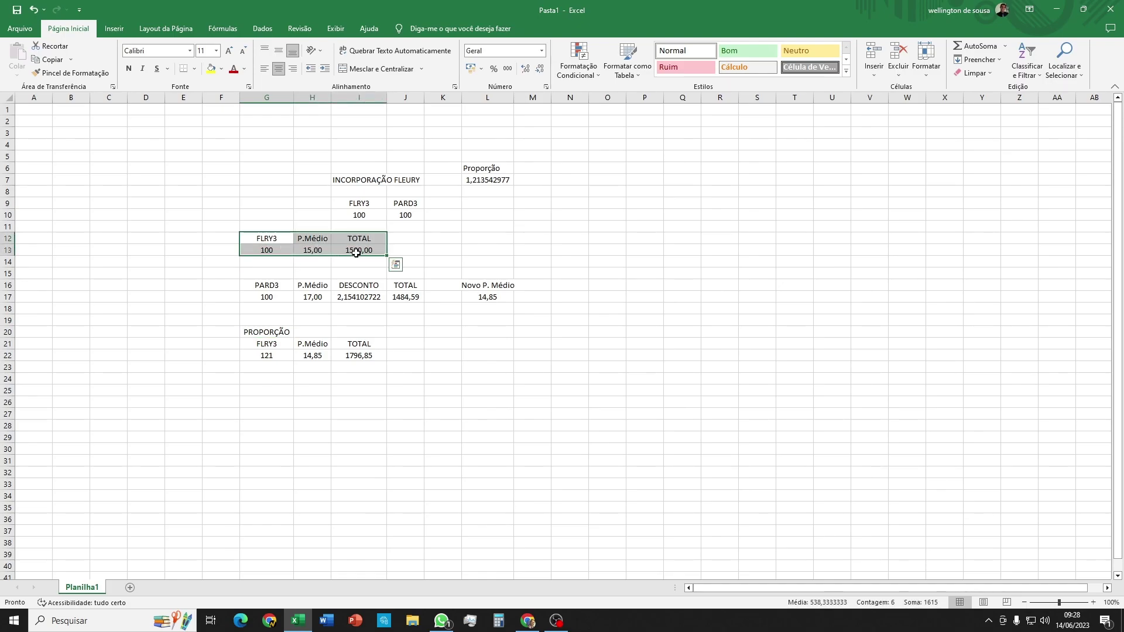
pyautogui.hotkey('ctrl', 'c')
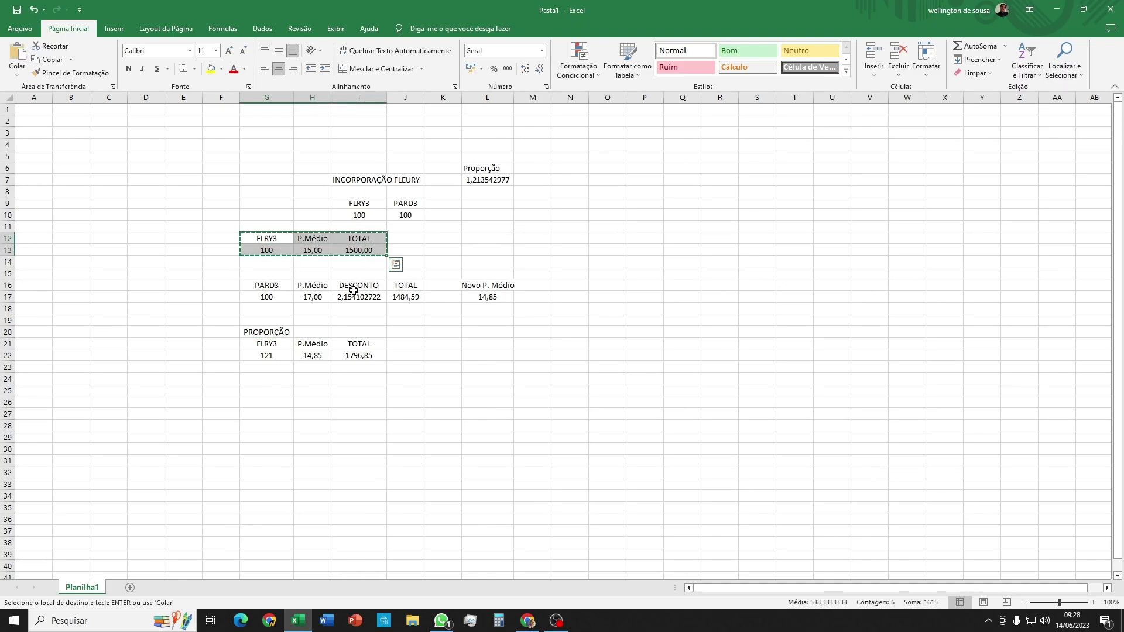
pyautogui.click(256, 378)
pyautogui.hotkey('ctrl', 'v')
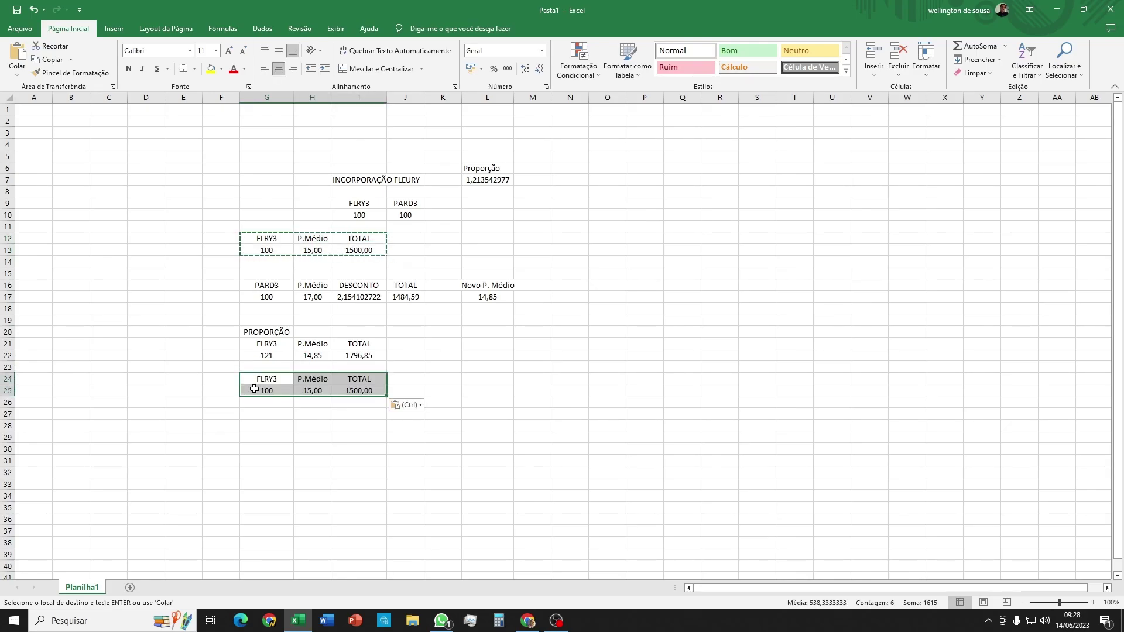
pyautogui.click(269, 434)
pyautogui.press('Escape')
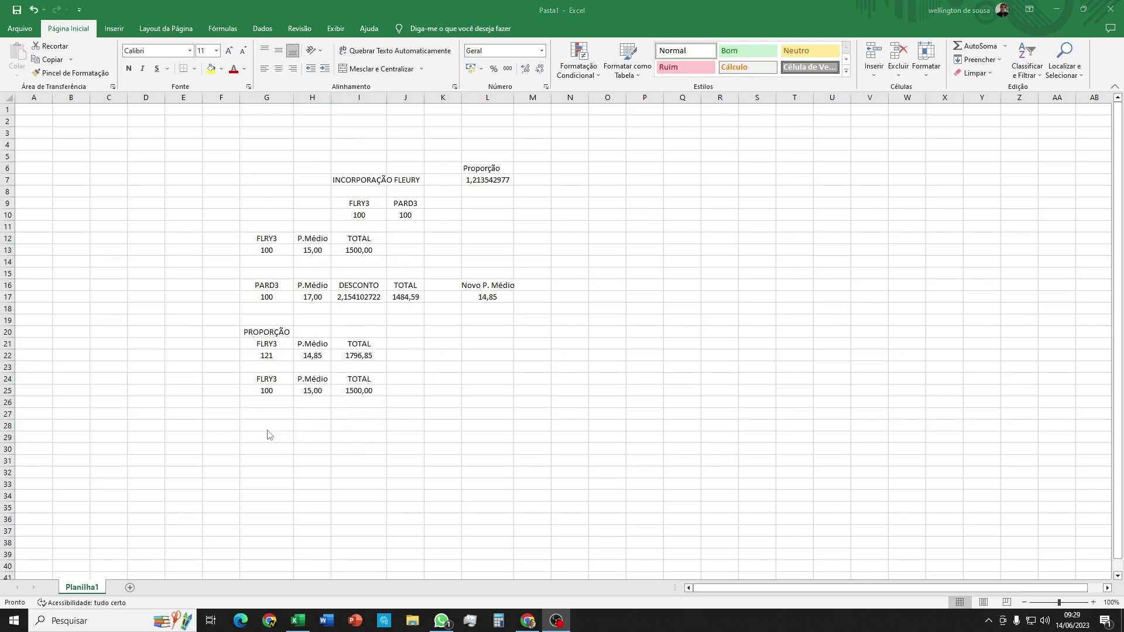
# Enter the heading "Novo preço médio Fleury" in G28
pyautogui.click(268, 434)
pyautogui.click(276, 428)
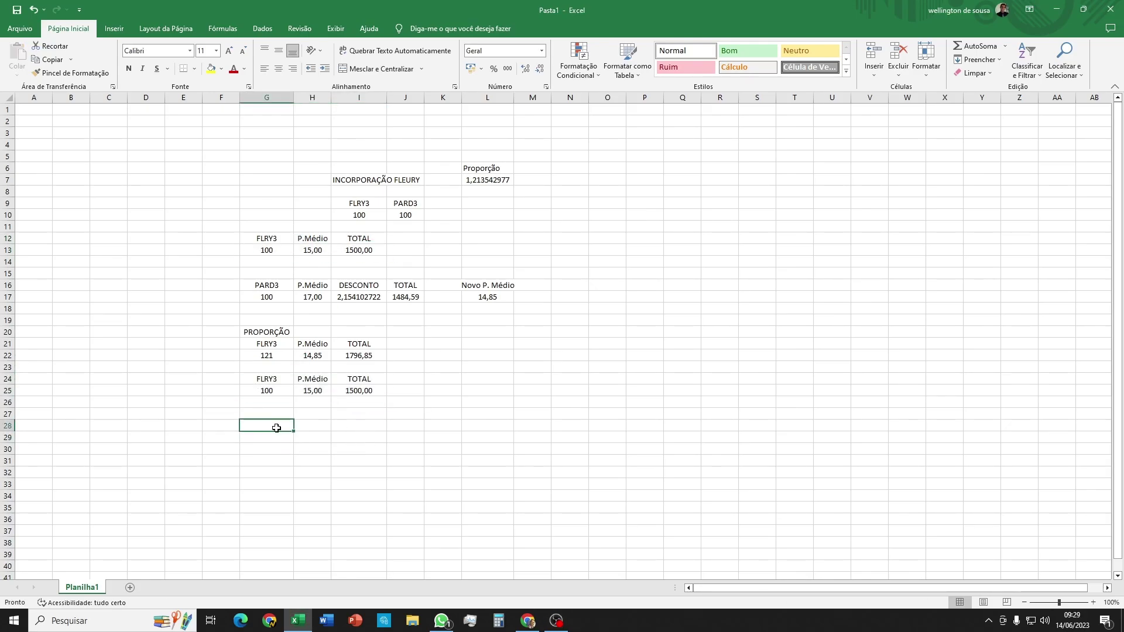
pyautogui.write('Novo preço médio Fl')
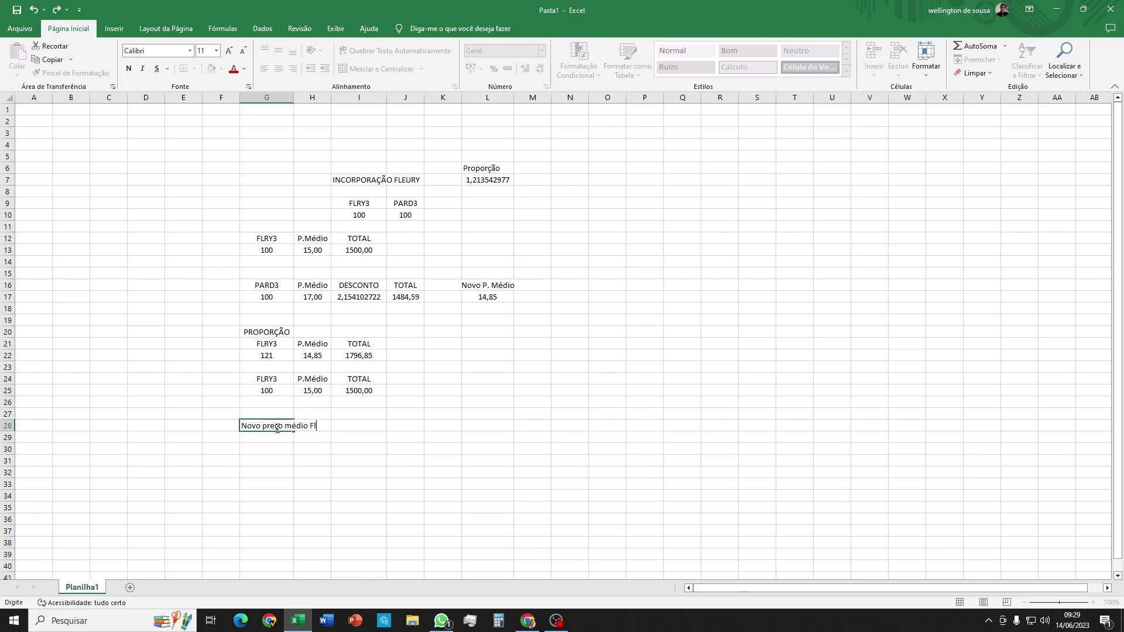
pyautogui.write('eury')
pyautogui.press('Return')
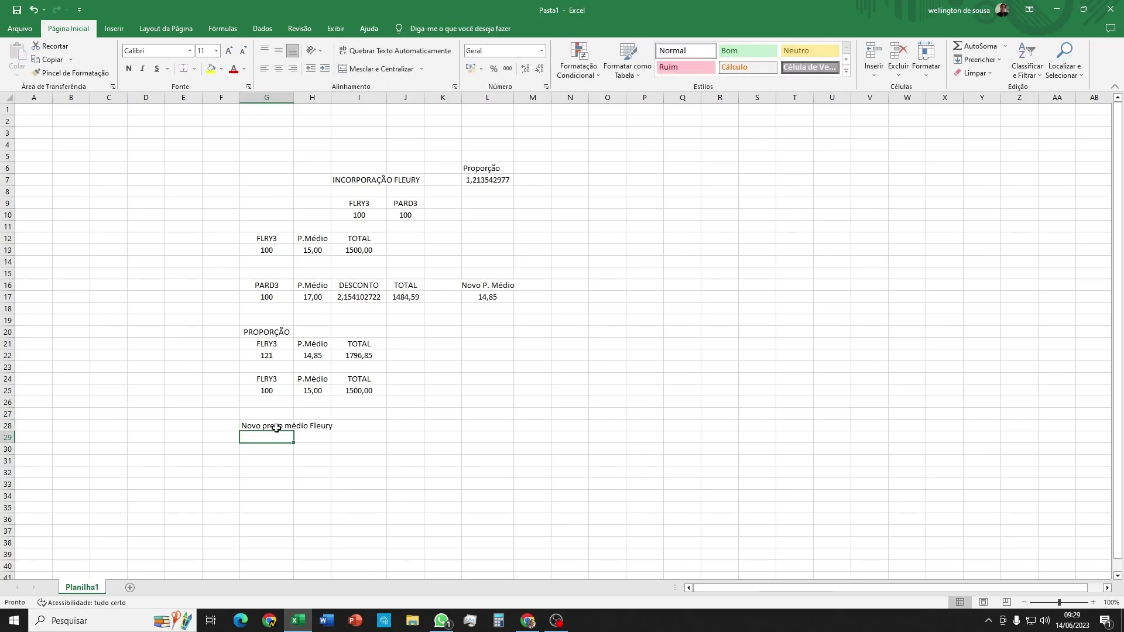
# Copy the FLRY3, P.Médio and TOTAL headings from G24:I24 to the range starting at G30
pyautogui.moveTo(269, 379); pyautogui.dragTo(352, 382)
pyautogui.hotkey('ctrl', 'c')
pyautogui.click(268, 449)
pyautogui.hotkey('ctrl', 'v')
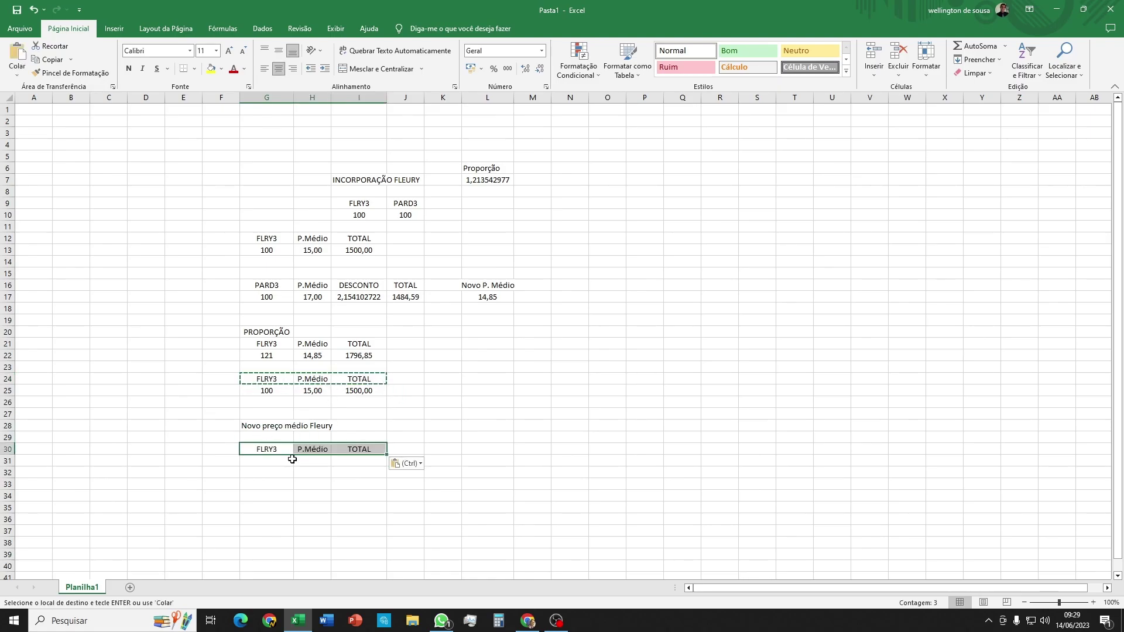
pyautogui.click(353, 473)
pyautogui.click(362, 463)
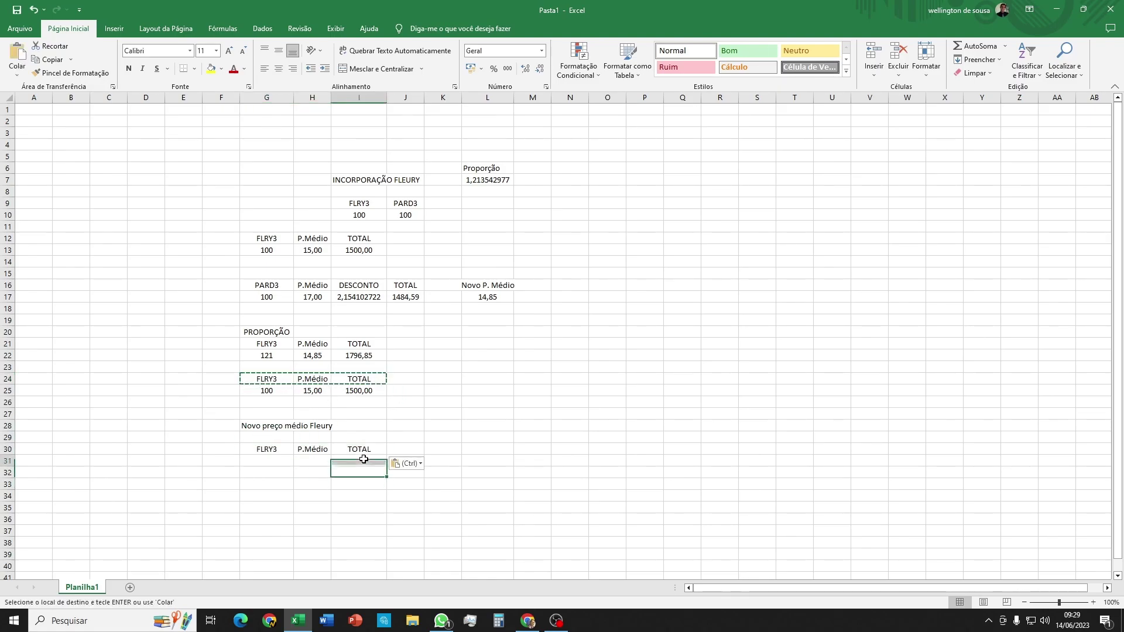
pyautogui.press('Escape')
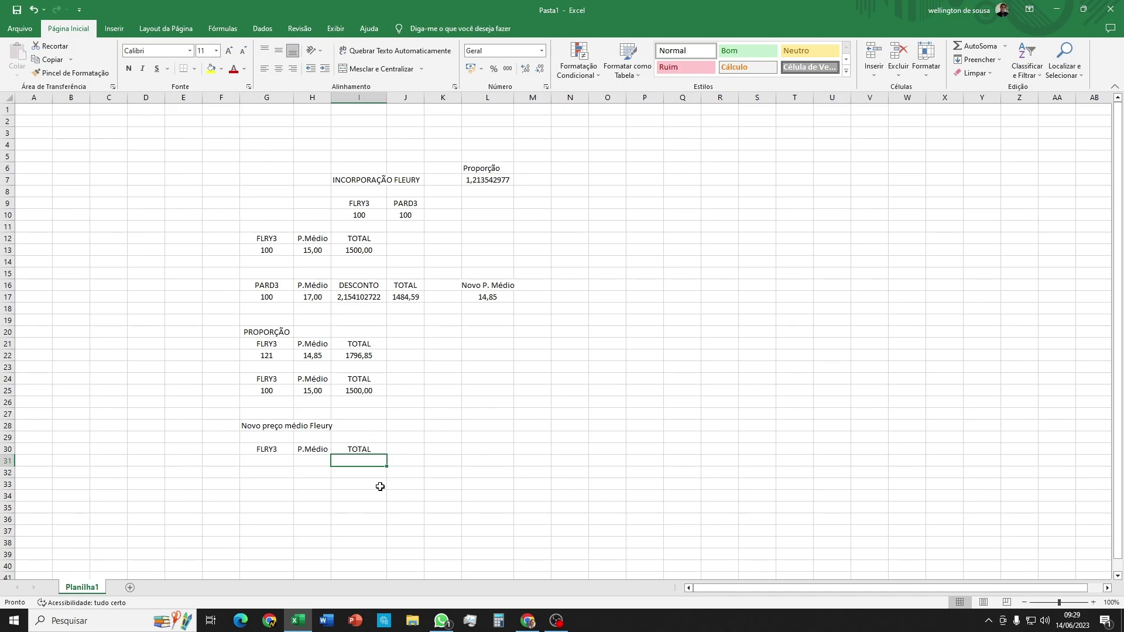
# Calculate the combined TOTAL in I31 by adding the FLRY3 totals in I25 and I22
pyautogui.write('=')
pyautogui.click(367, 390)
pyautogui.write('+')
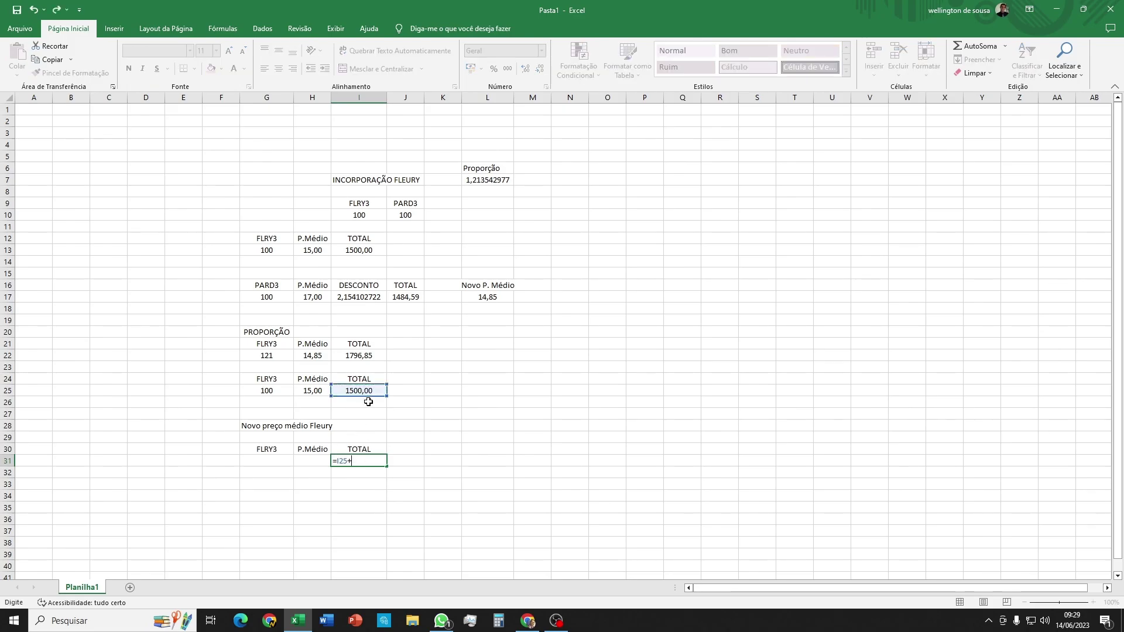
pyautogui.click(369, 356)
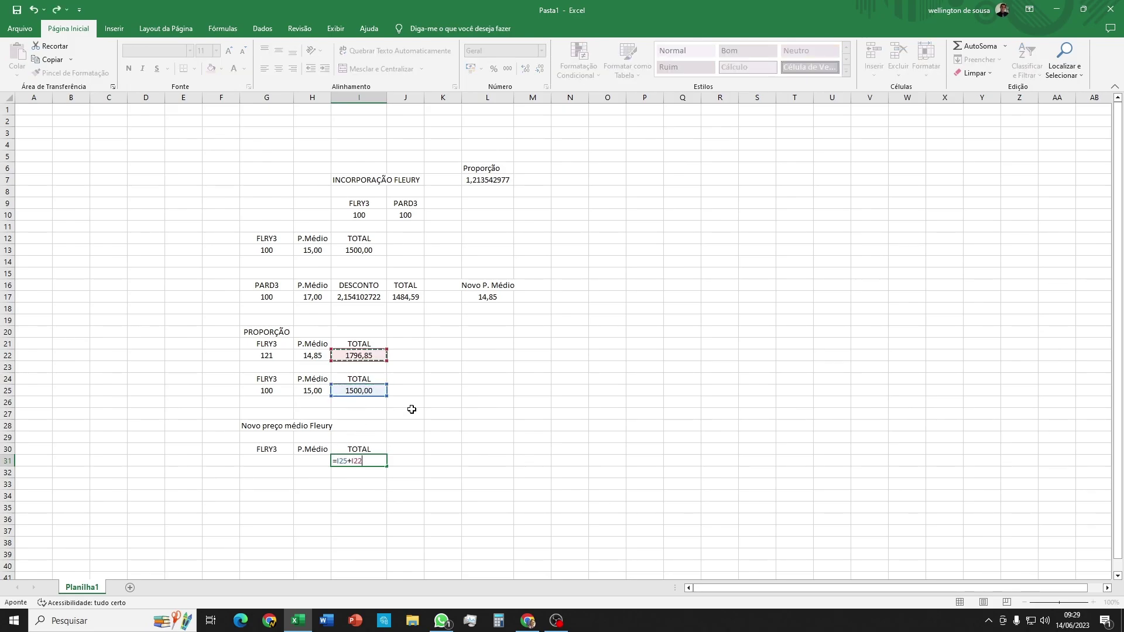
pyautogui.press('Return')
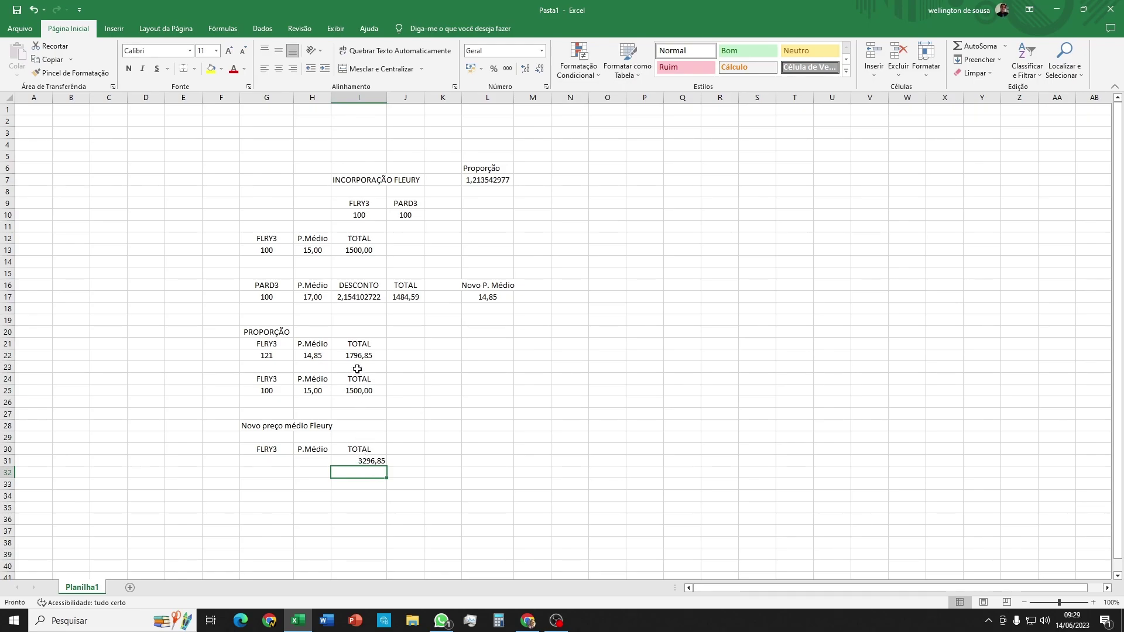
# Copy the cell formatting of G22:I22 onto G31:I31 with Format Painter
pyautogui.moveTo(354, 356); pyautogui.dragTo(278, 356)
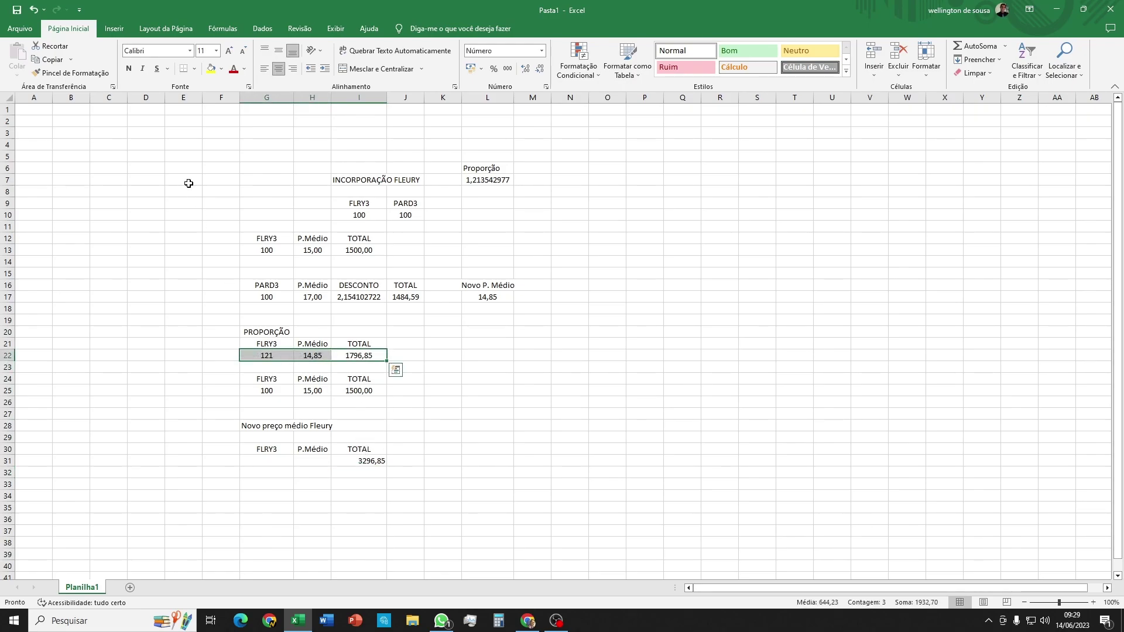
pyautogui.click(71, 73)
pyautogui.moveTo(262, 459); pyautogui.dragTo(366, 462)
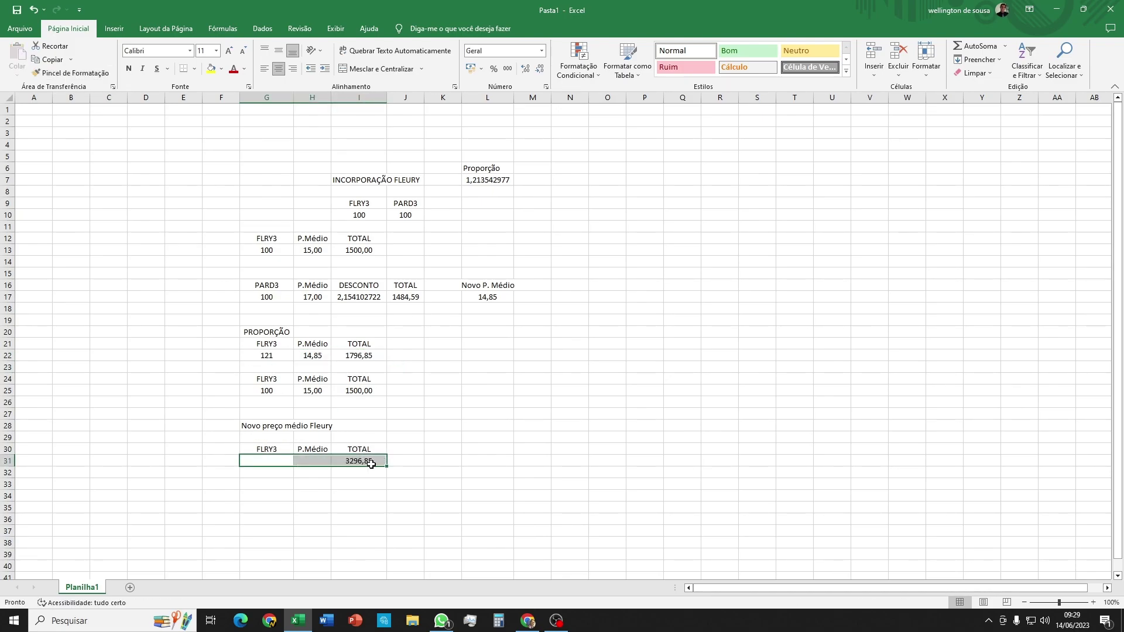
pyautogui.click(358, 495)
pyautogui.click(315, 464)
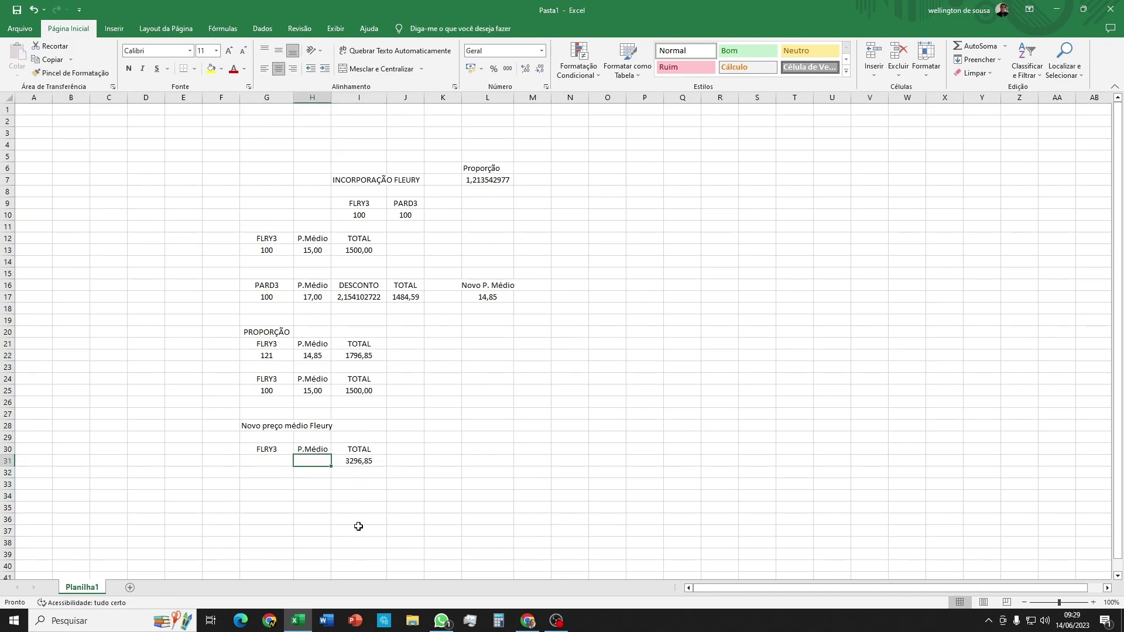
# Enter 221 as the combined FLRY3 share quantity in G31
pyautogui.click(270, 459)
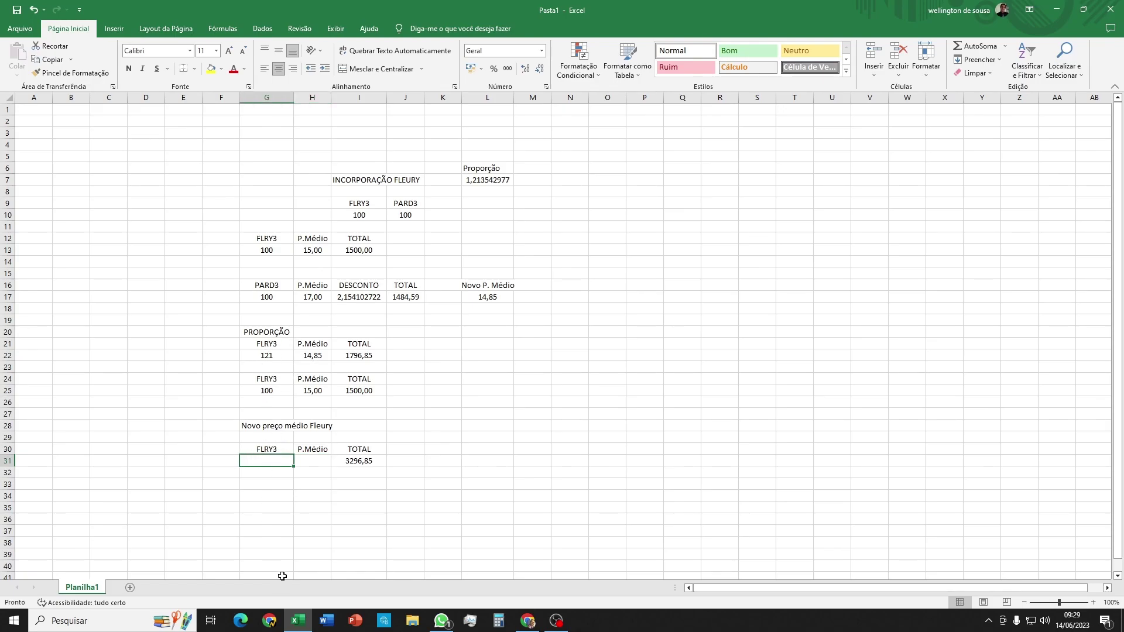
pyautogui.write('221')
pyautogui.press('Return')
pyautogui.press('Up')
pyautogui.press('Right')
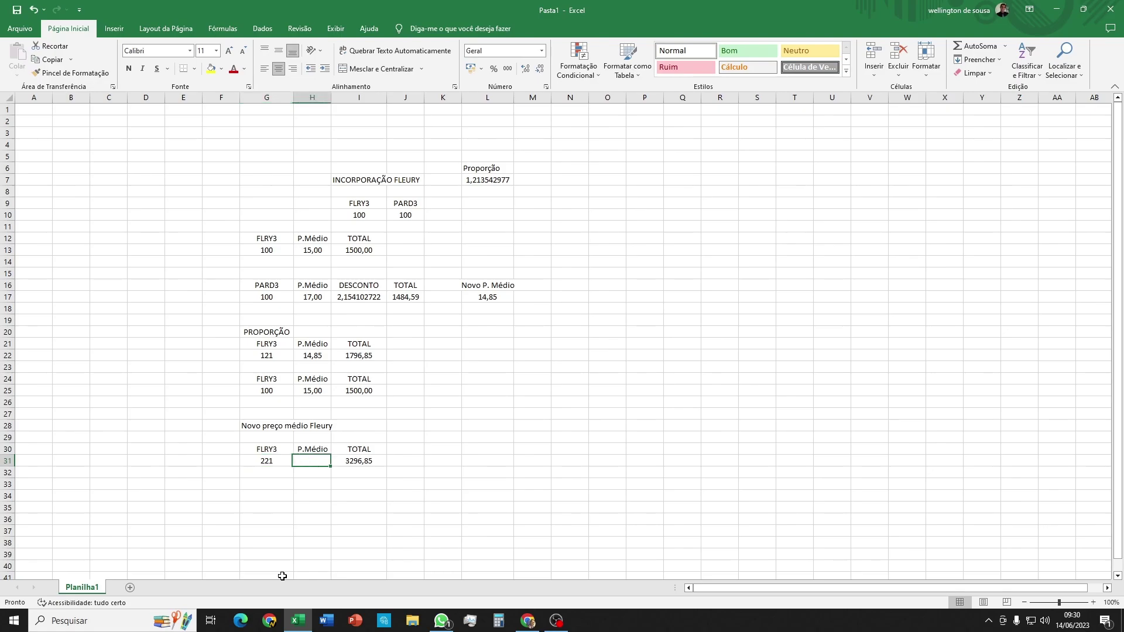
pyautogui.press('Right')
pyautogui.write('=')
pyautogui.press('Left')
pyautogui.press('Left')
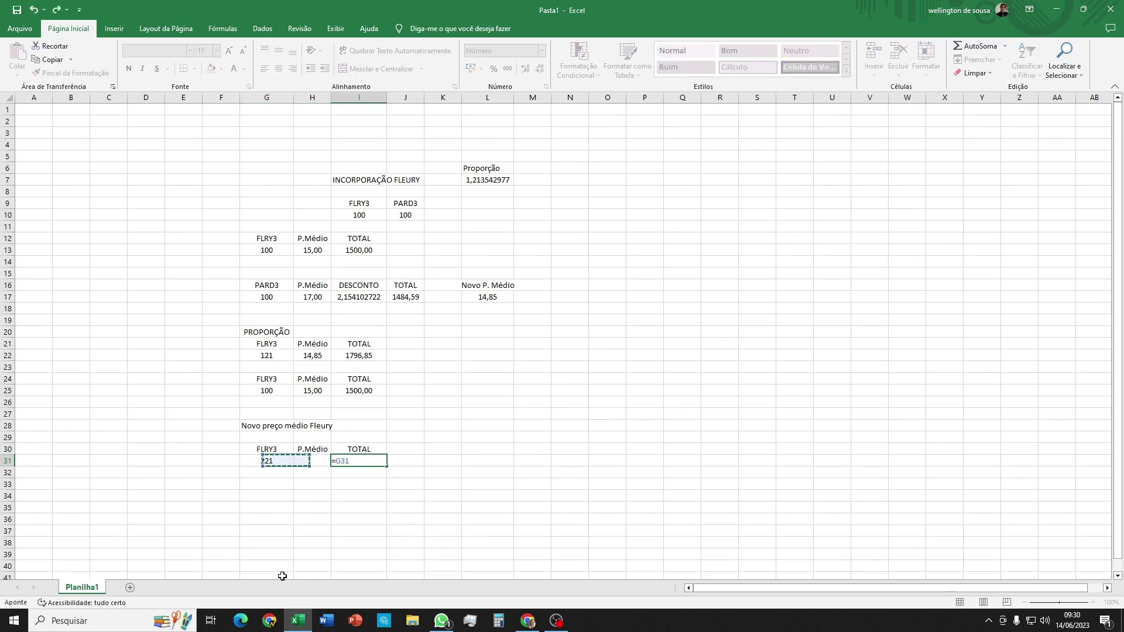
pyautogui.hotkey('ctrl', 'Return')
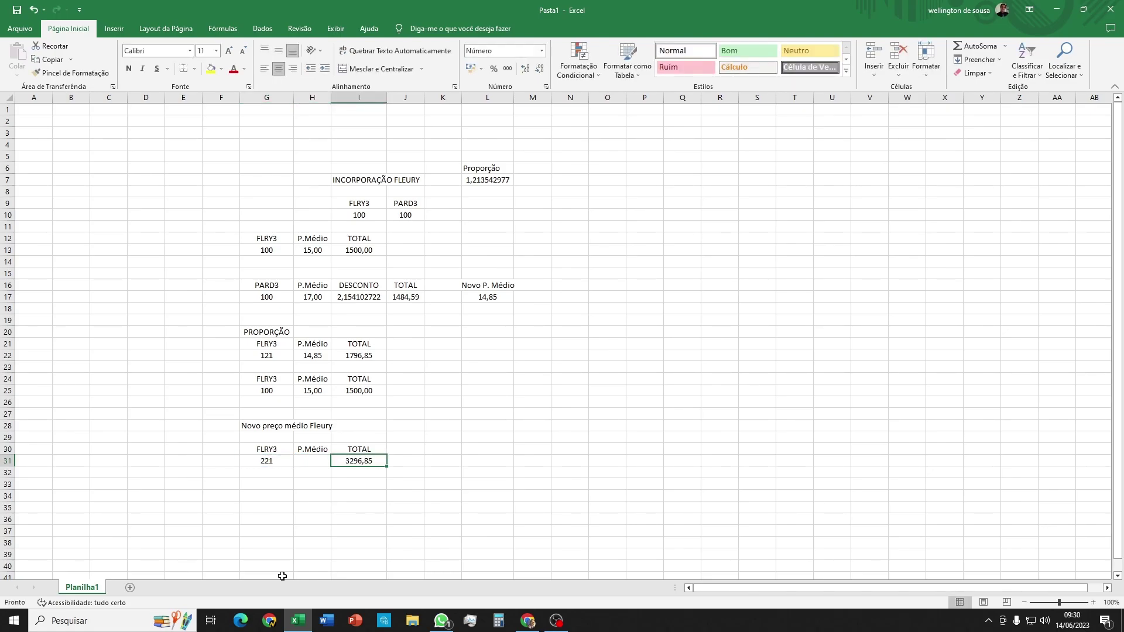
# Calculate the new P.Médio in H31 by dividing the TOTAL in I31 by the share quantity in G31
pyautogui.press('Left')
pyautogui.write('=')
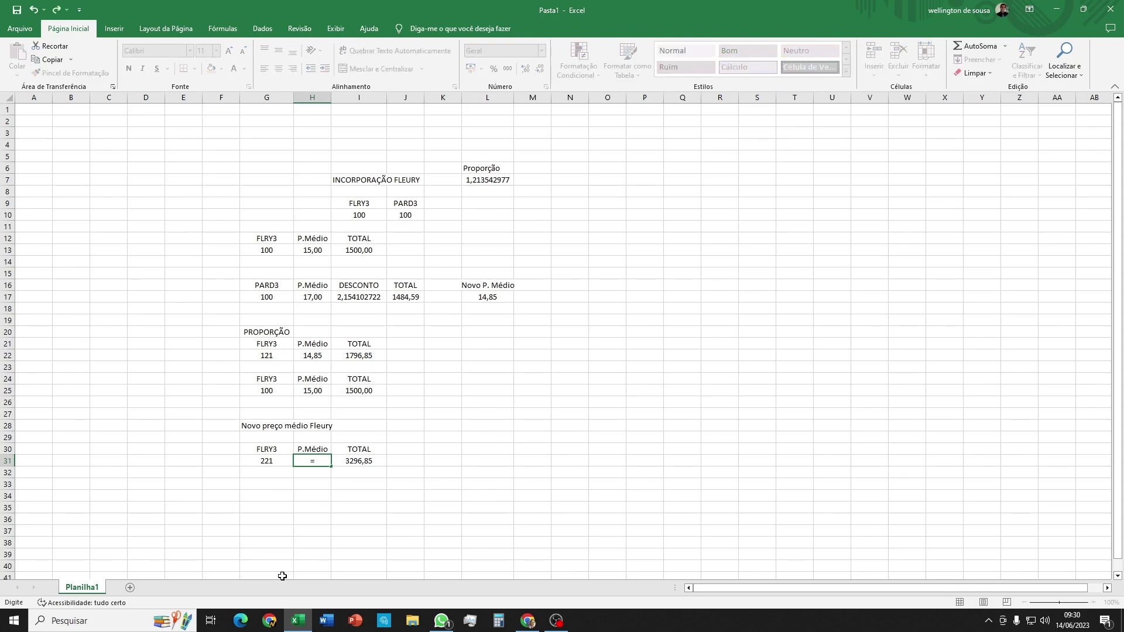
pyautogui.press('Right')
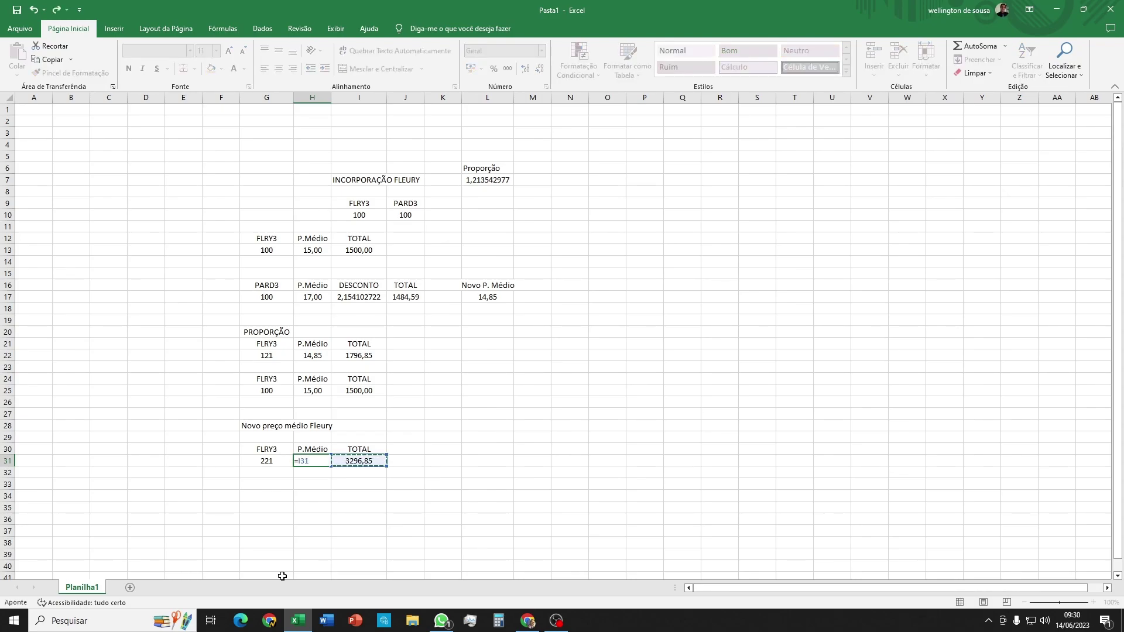
pyautogui.write('/')
pyautogui.press('Left')
pyautogui.press('Return')
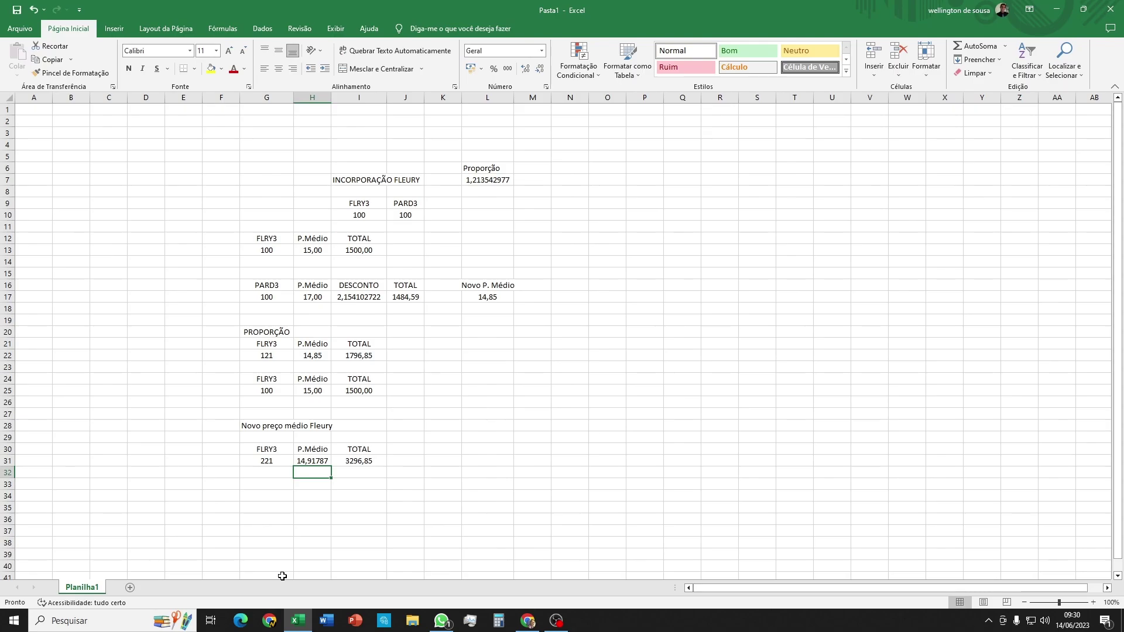
# Review the new FLRY3 average and total in row 31, the PARD3 values in row 17, the Proporção in L7 and the converted shares in row 22
pyautogui.click(302, 464)
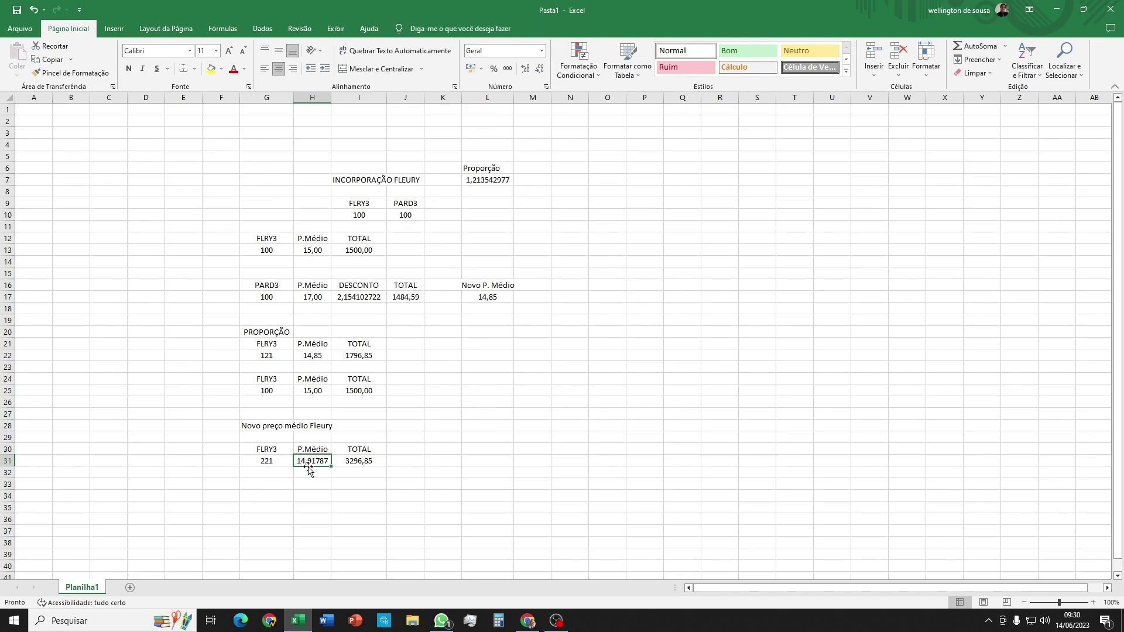
pyautogui.click(362, 460)
pyautogui.click(282, 497)
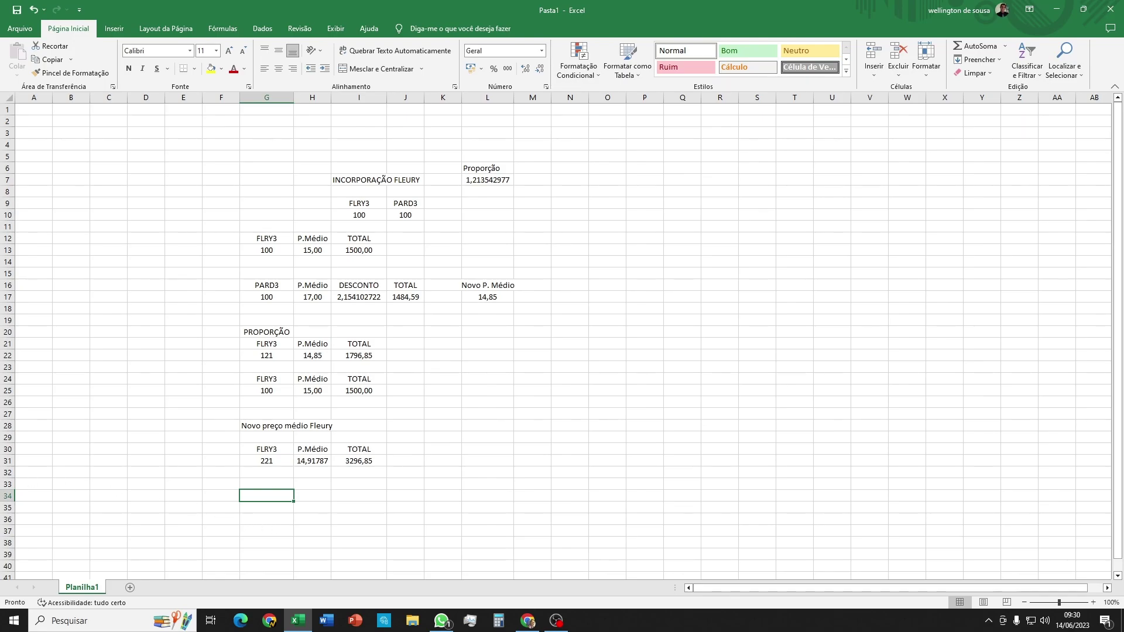
pyautogui.hotkey('alt', 'Tab')
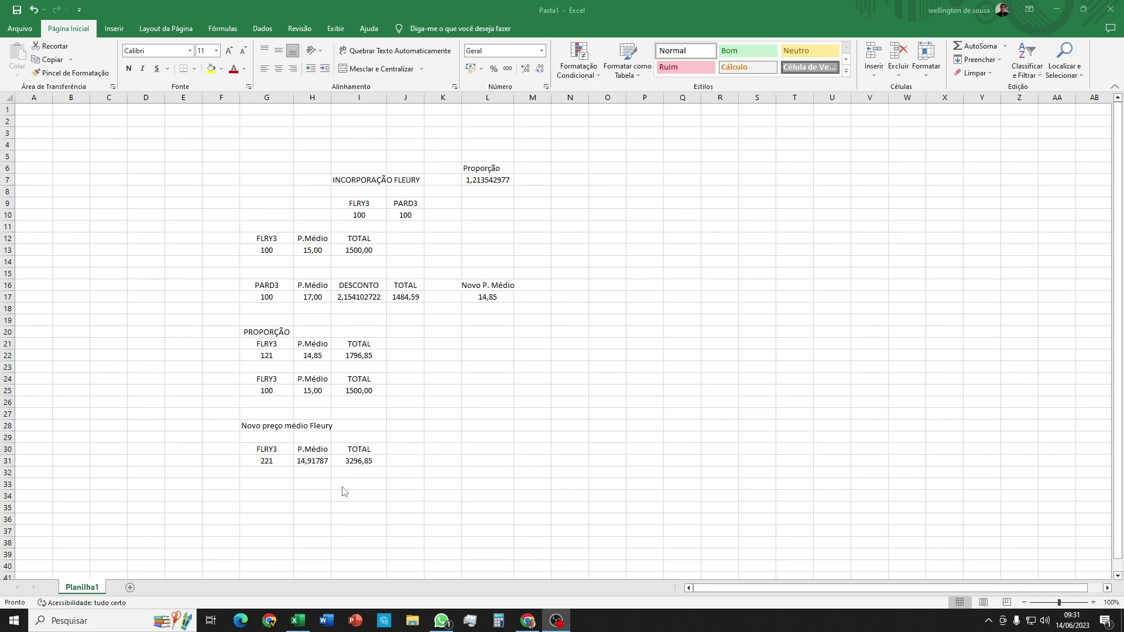
pyautogui.hotkey('alt', 'Tab')
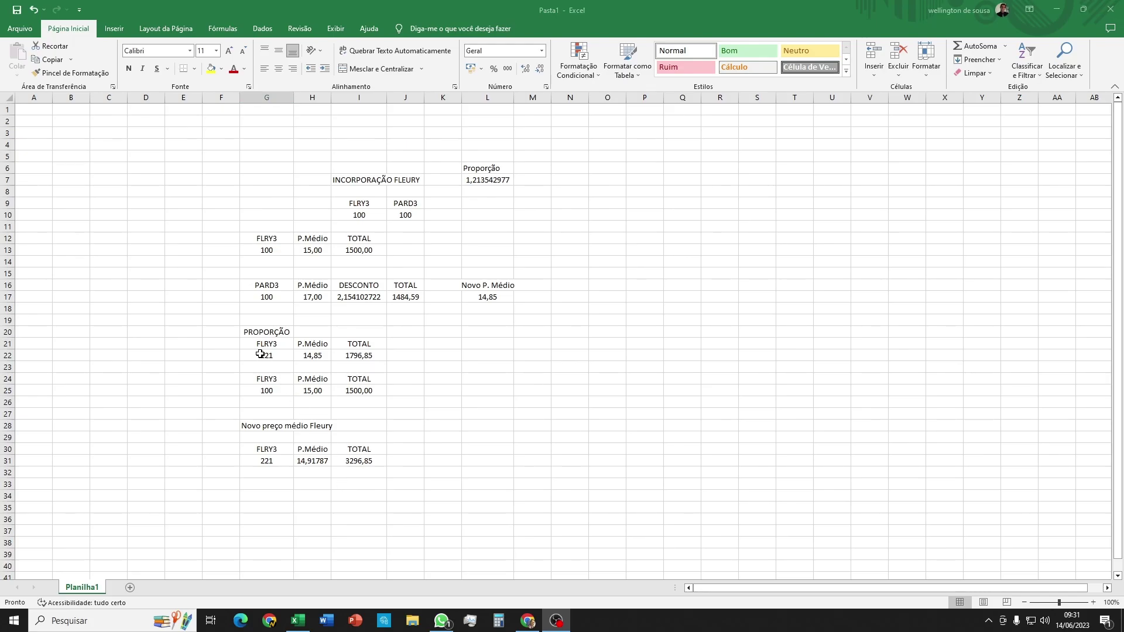
pyautogui.moveTo(258, 355); pyautogui.dragTo(366, 356)
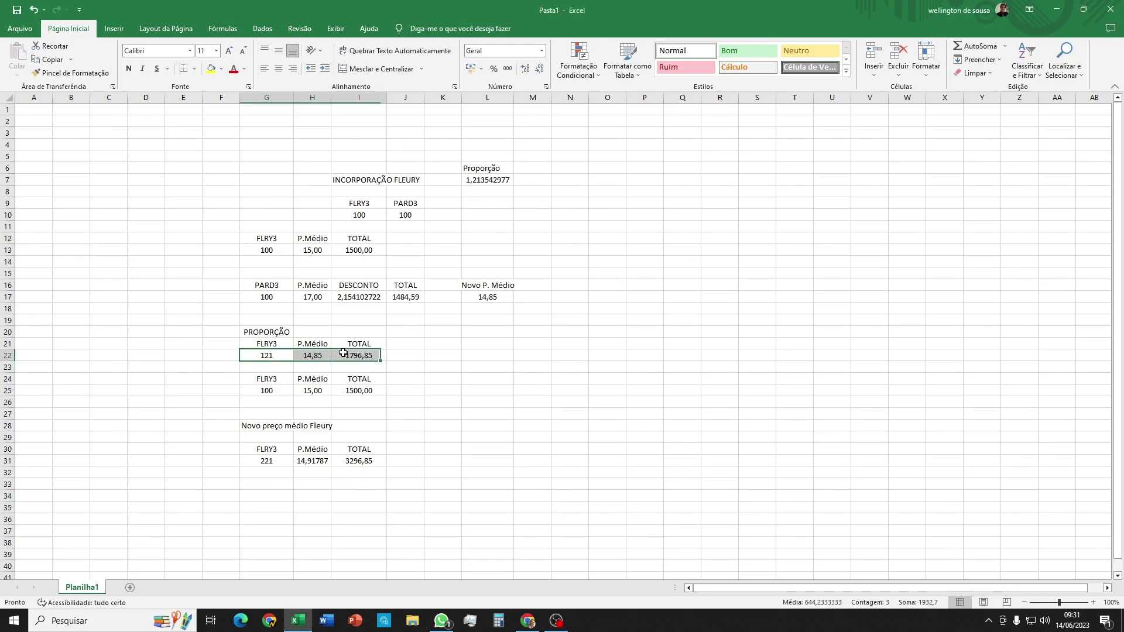
pyautogui.click(287, 297)
pyautogui.moveTo(288, 297); pyautogui.dragTo(378, 297)
pyautogui.click(359, 321)
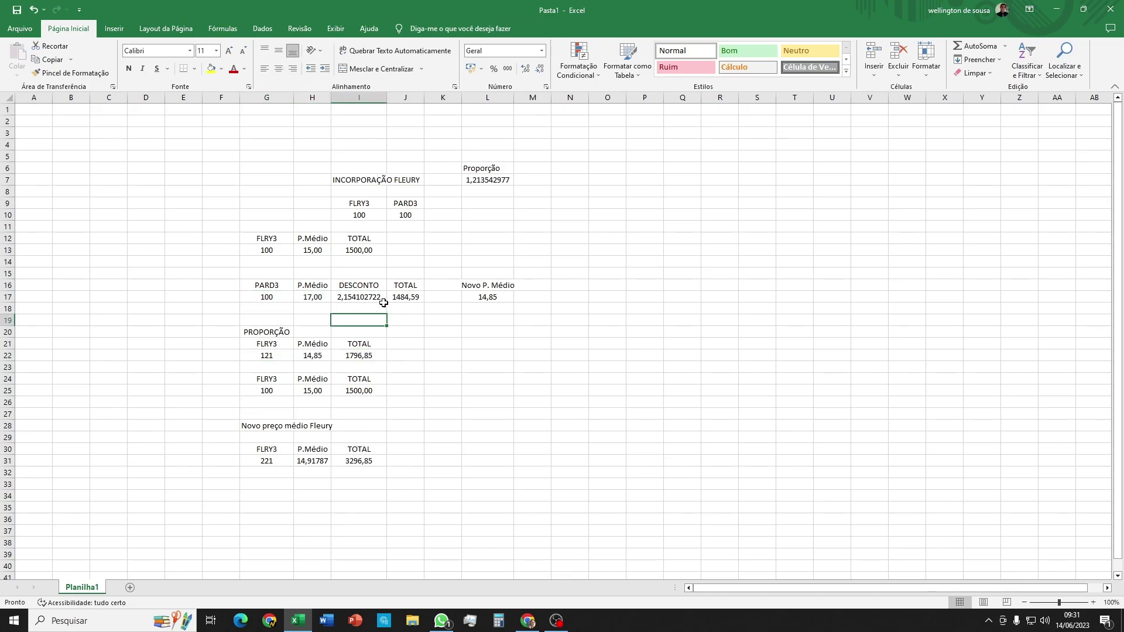
pyautogui.click(406, 298)
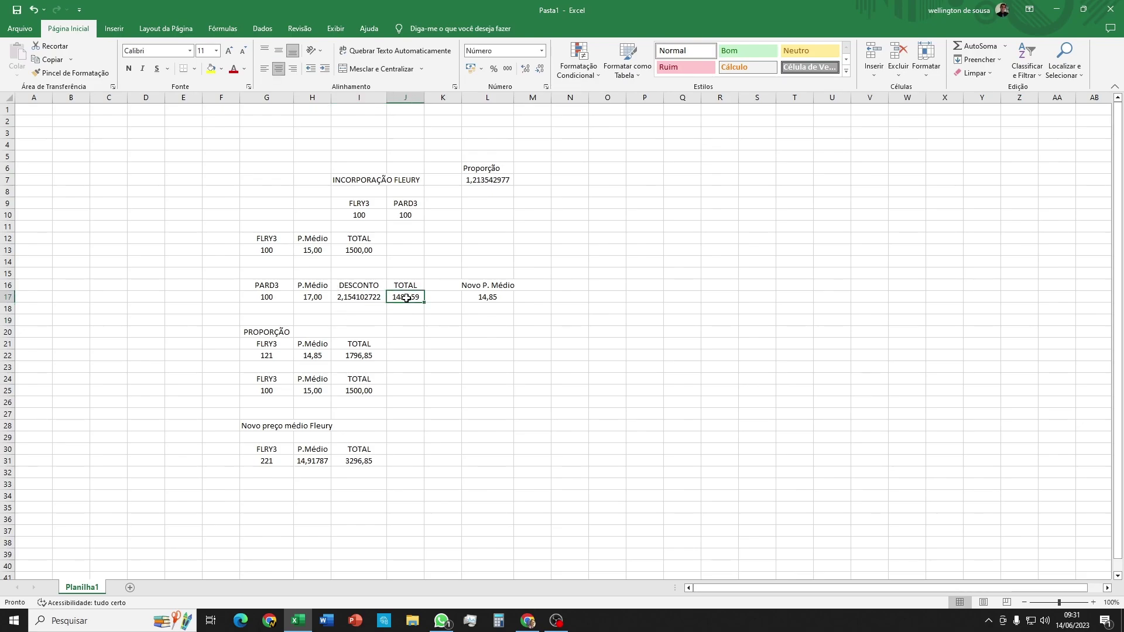
pyautogui.click(275, 300)
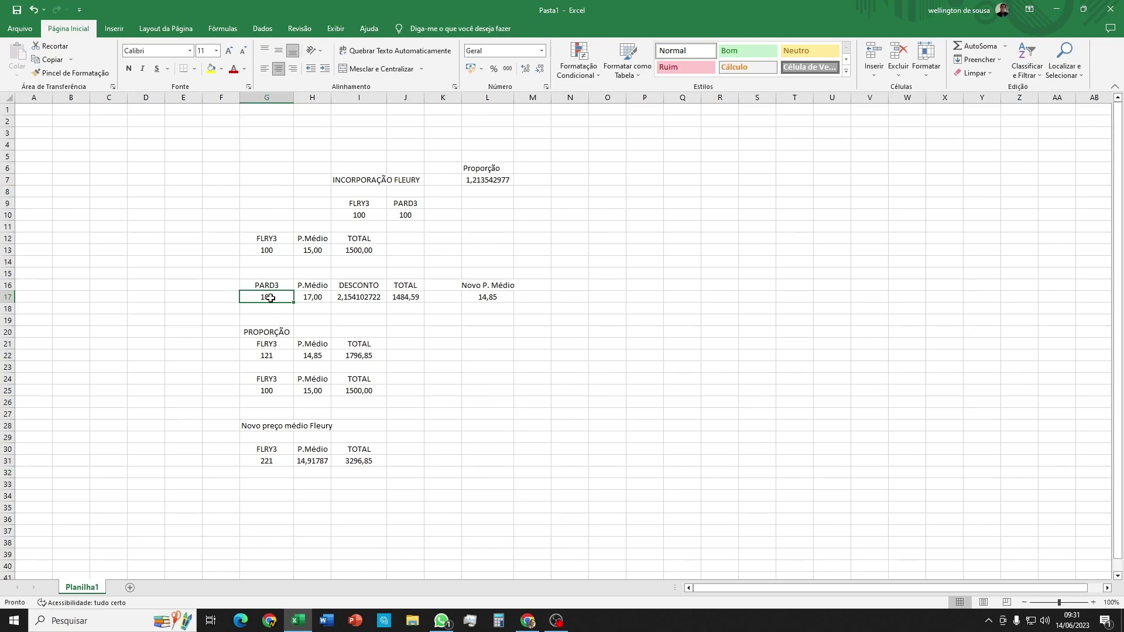
pyautogui.click(507, 182)
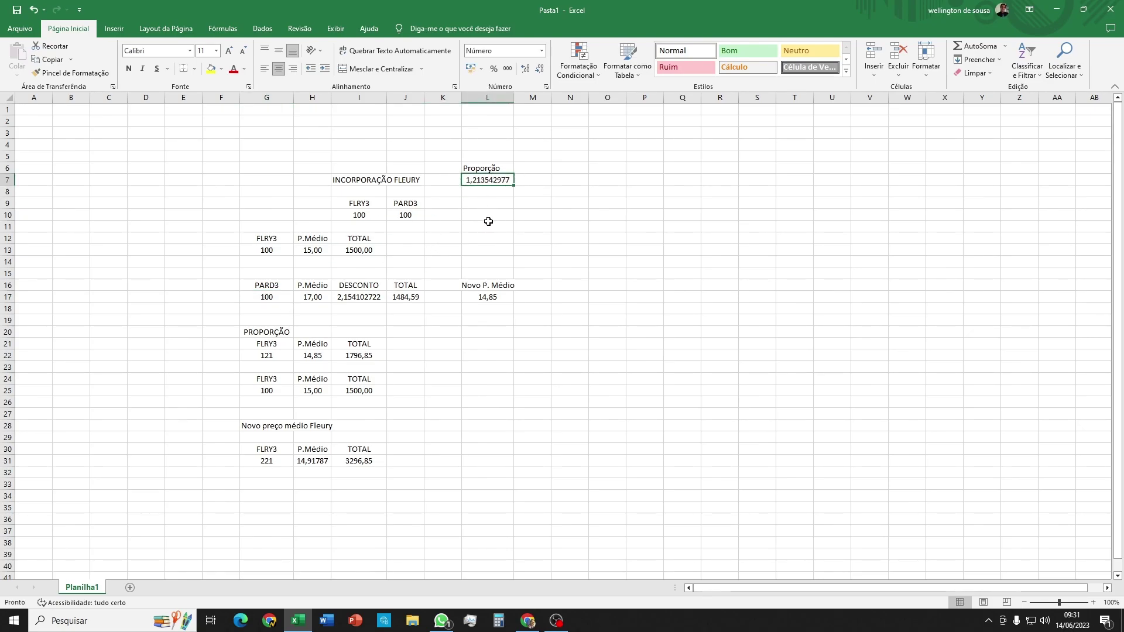
pyautogui.click(275, 356)
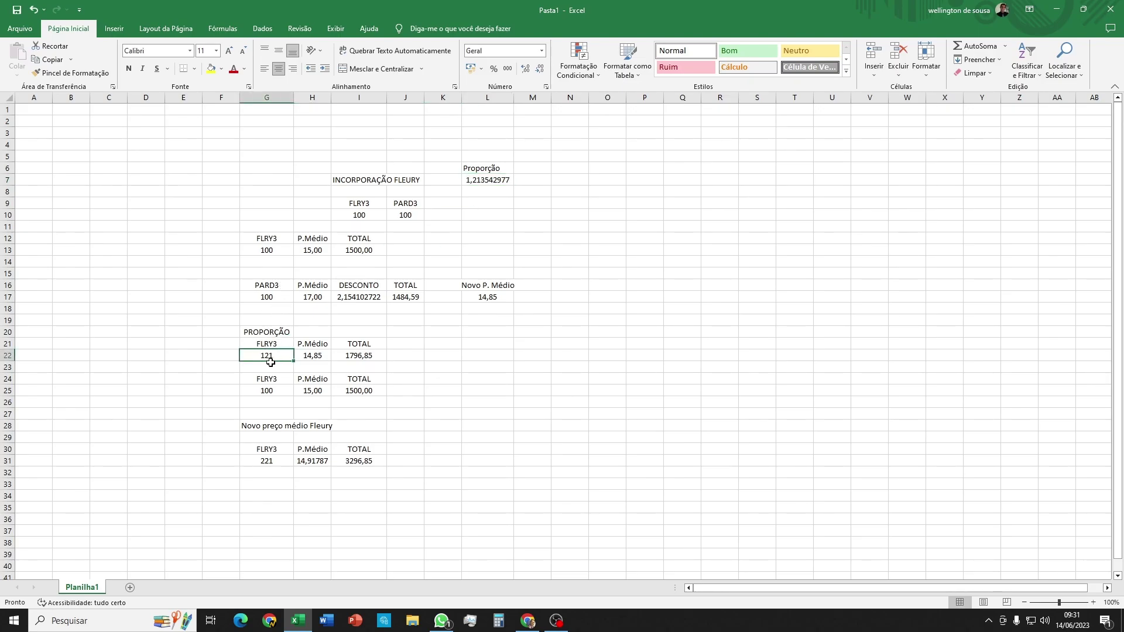
pyautogui.click(367, 357)
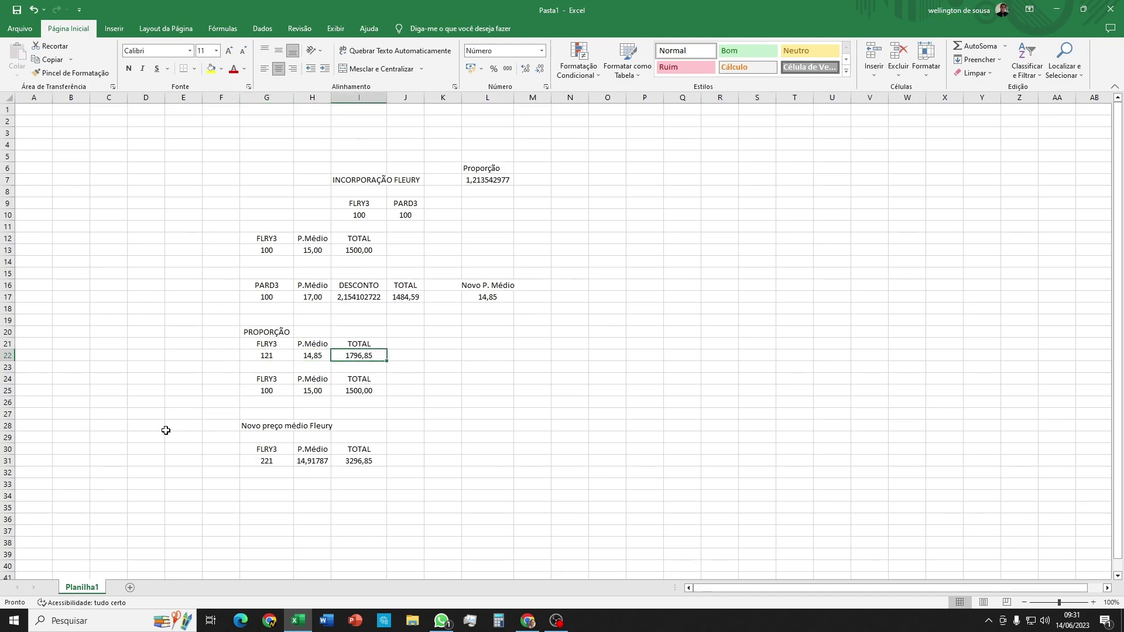
pyautogui.hotkey('alt', 'Tab')
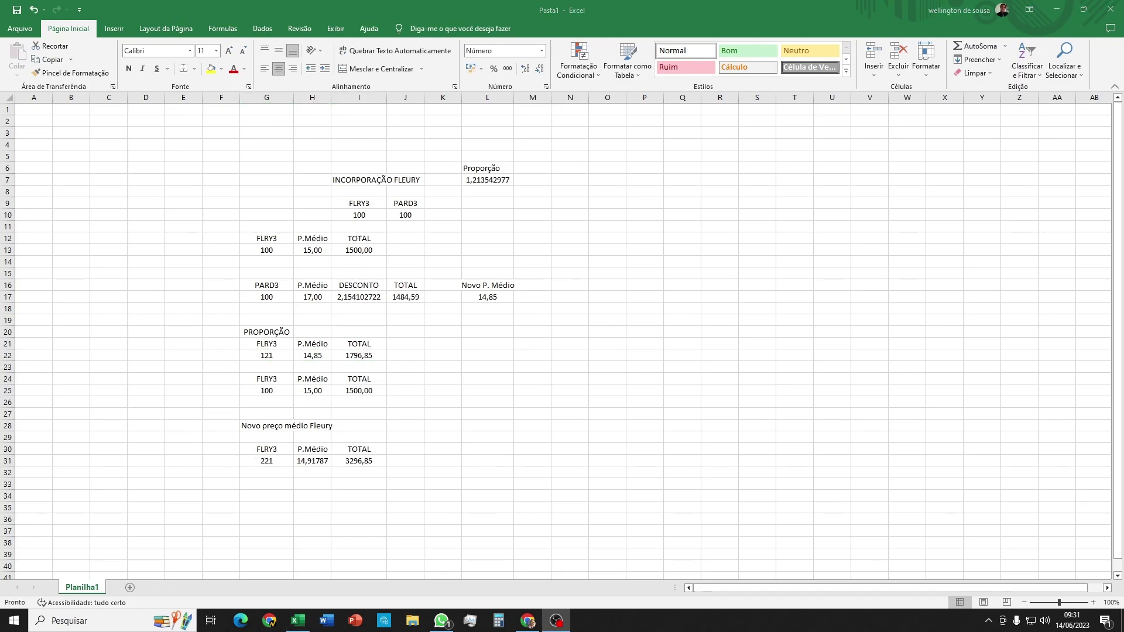